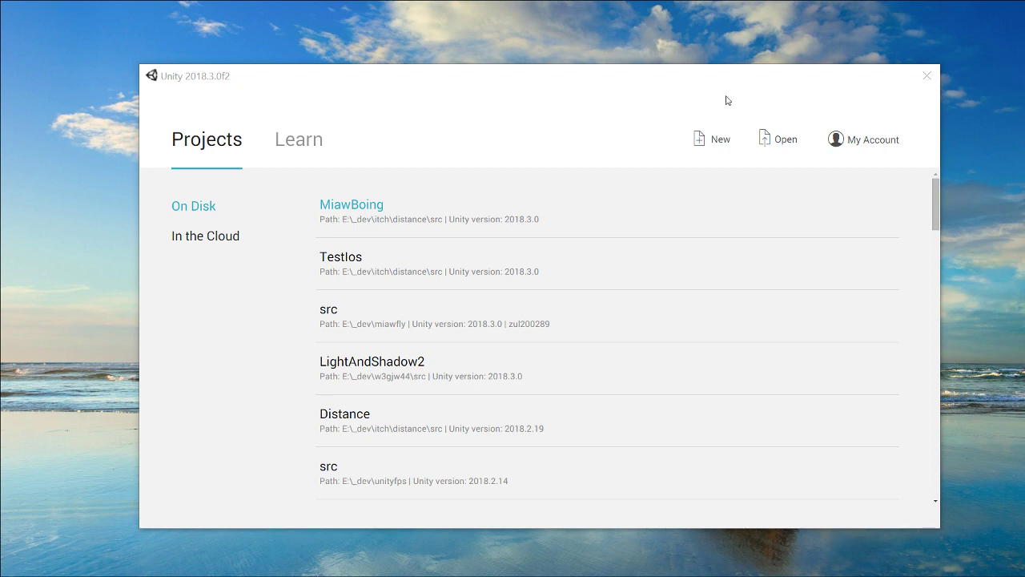
Start a new project named UnityMobileBase with the 2D template and create it.
click(707, 140)
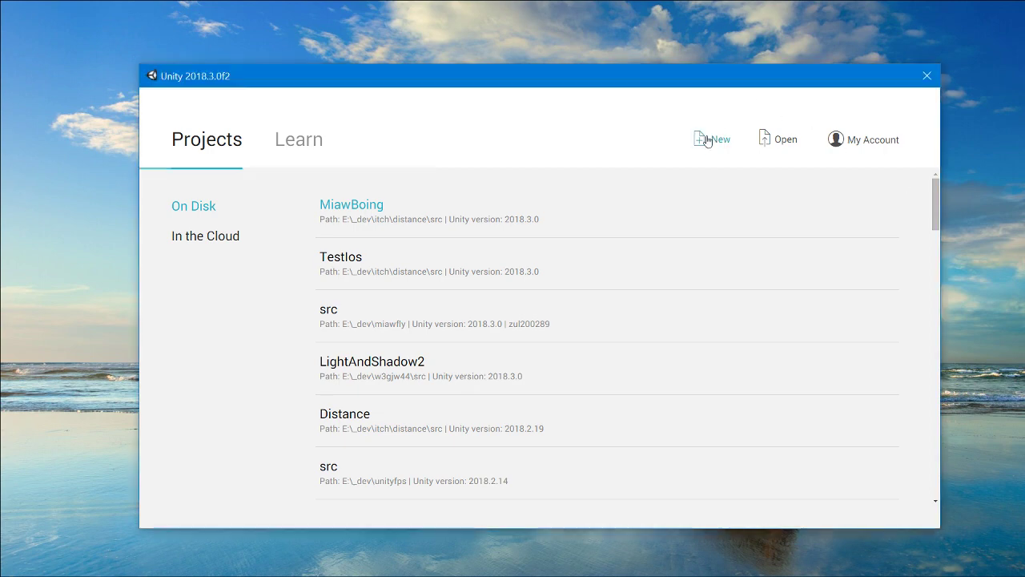
drag(425, 263, 185, 265)
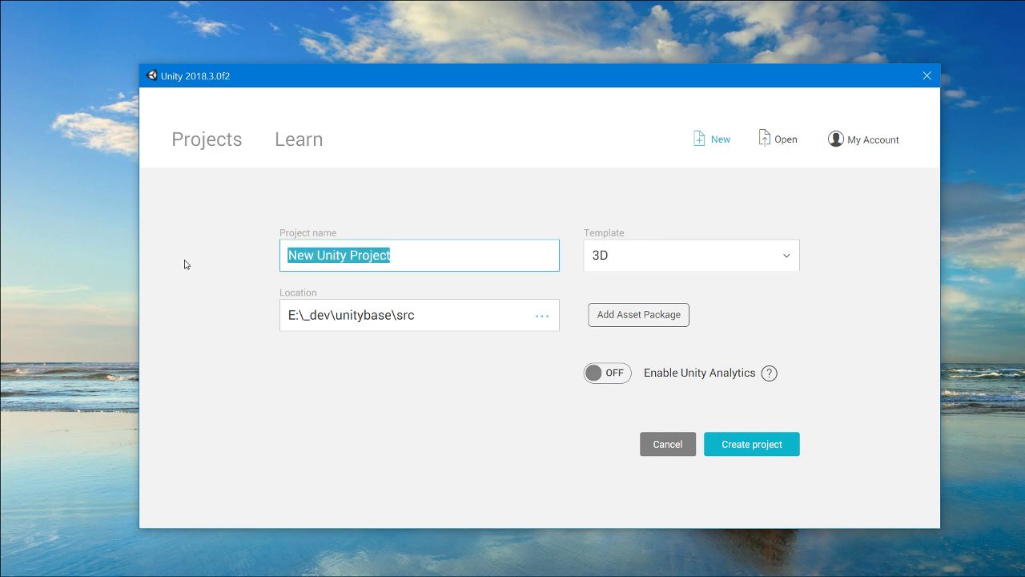
text(UnityM)
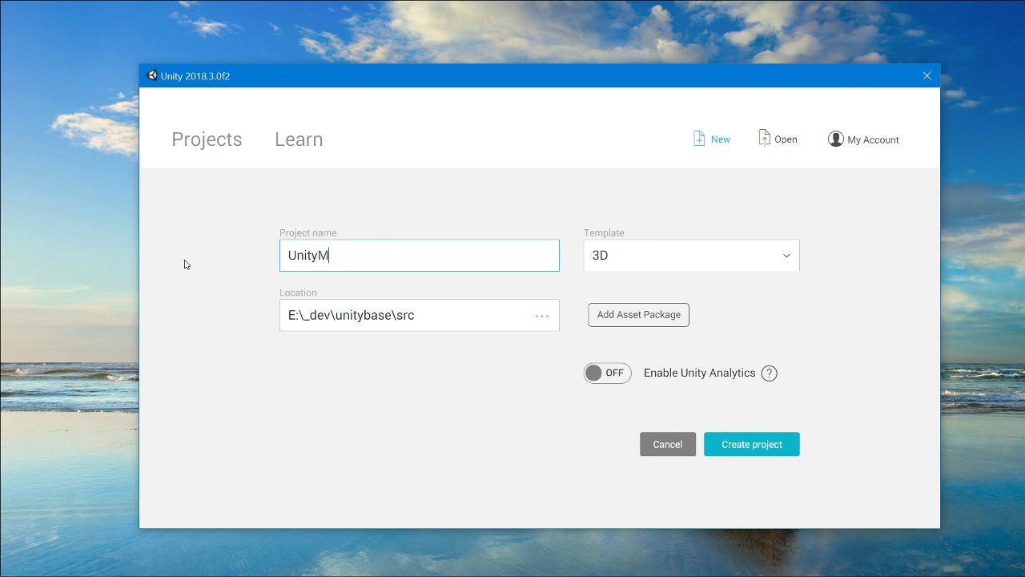
text(obileBase)
click(681, 271)
click(691, 253)
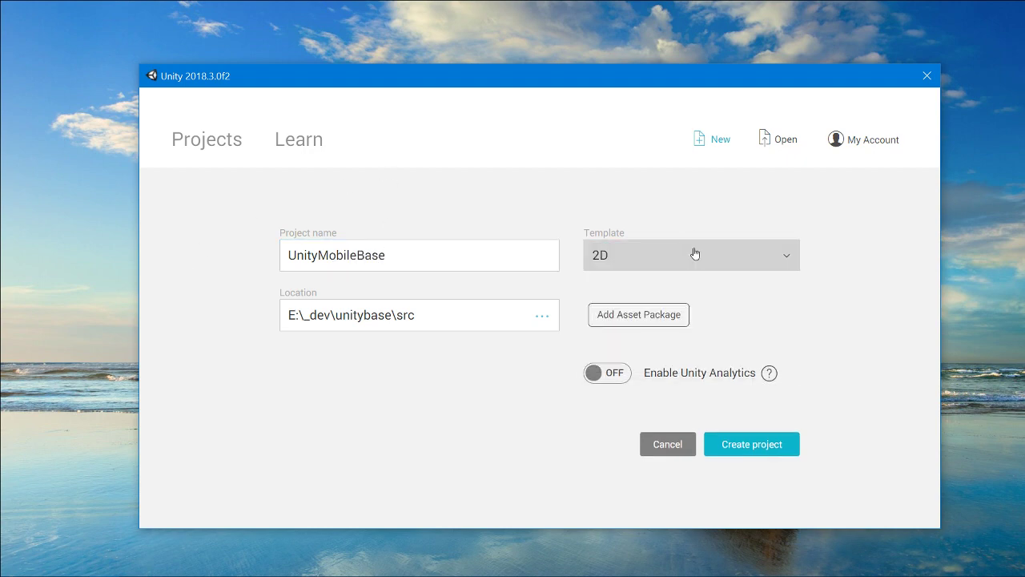
click(781, 447)
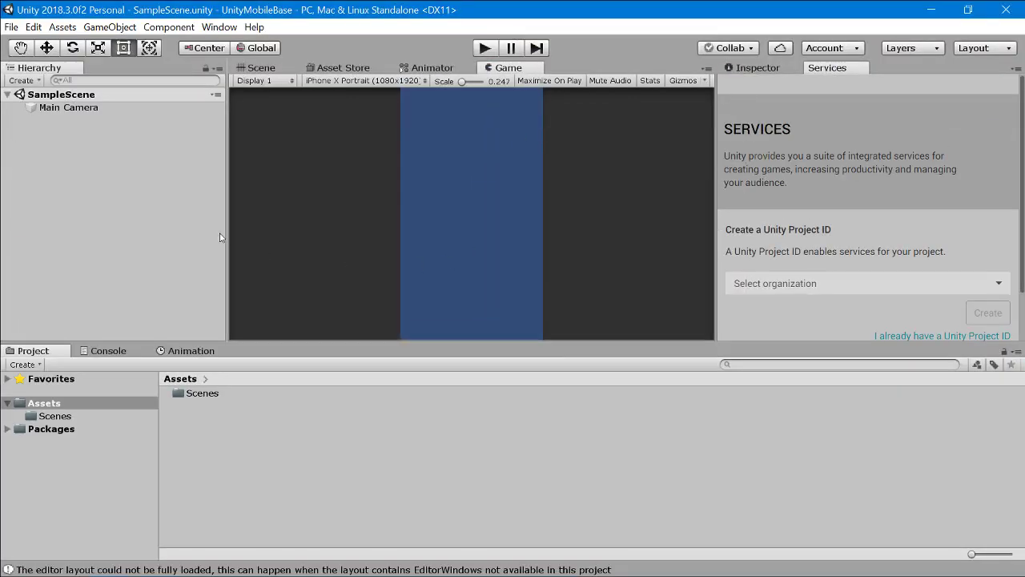
Widen the Game view by dragging its left and right splitters outward.
drag(227, 234, 163, 233)
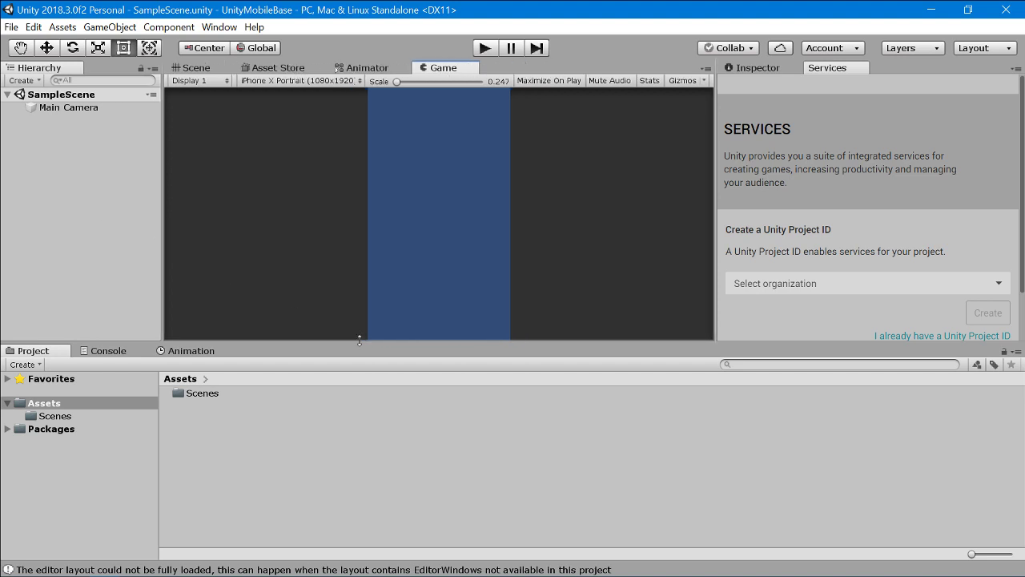
drag(716, 240, 837, 241)
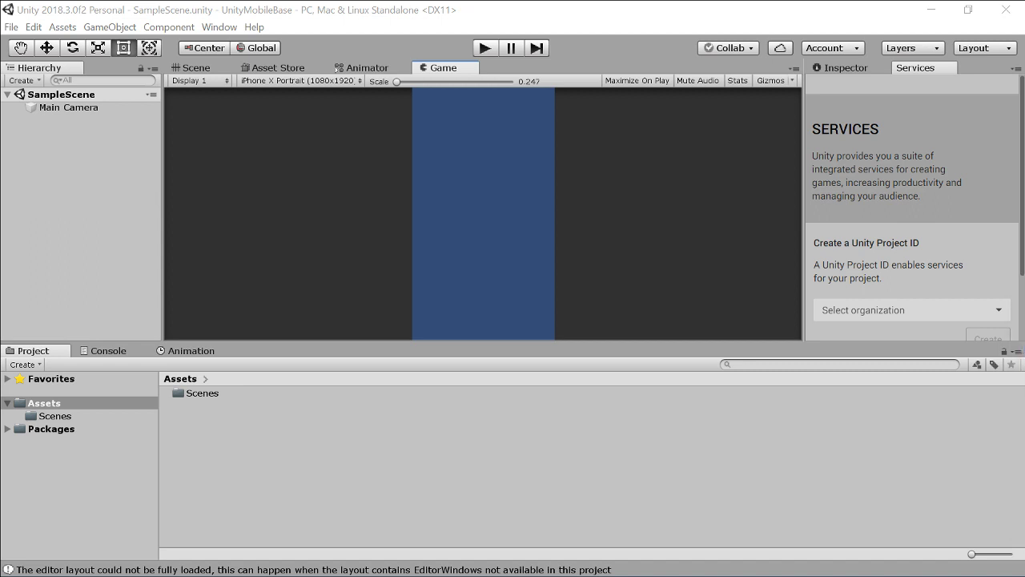
Open github-for-unity-1.2.0 (1).unitypackage from the Downloads folder into Unity.
key(alt+Tab)
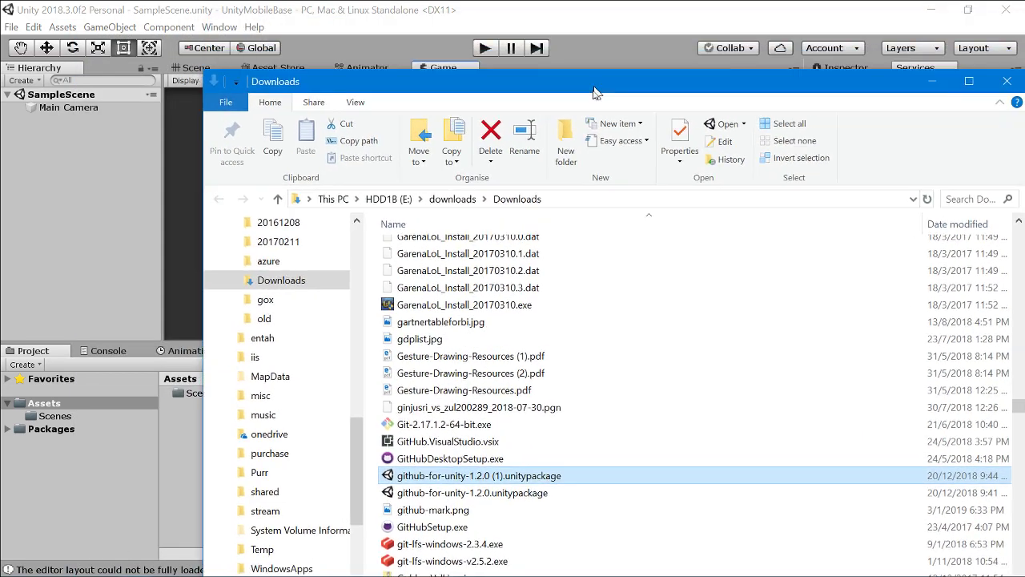
drag(594, 92, 588, 125)
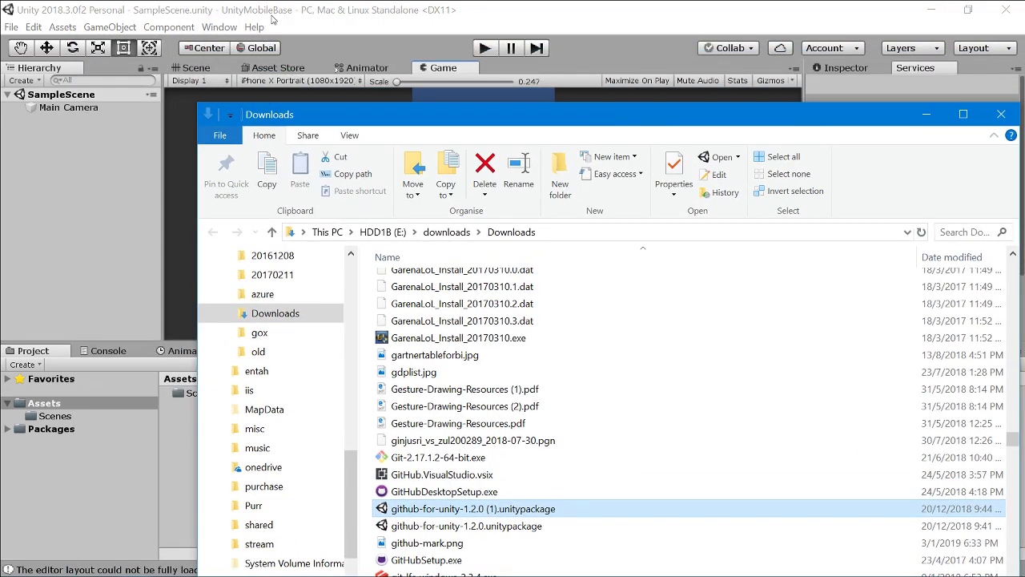
drag(576, 121, 574, 71)
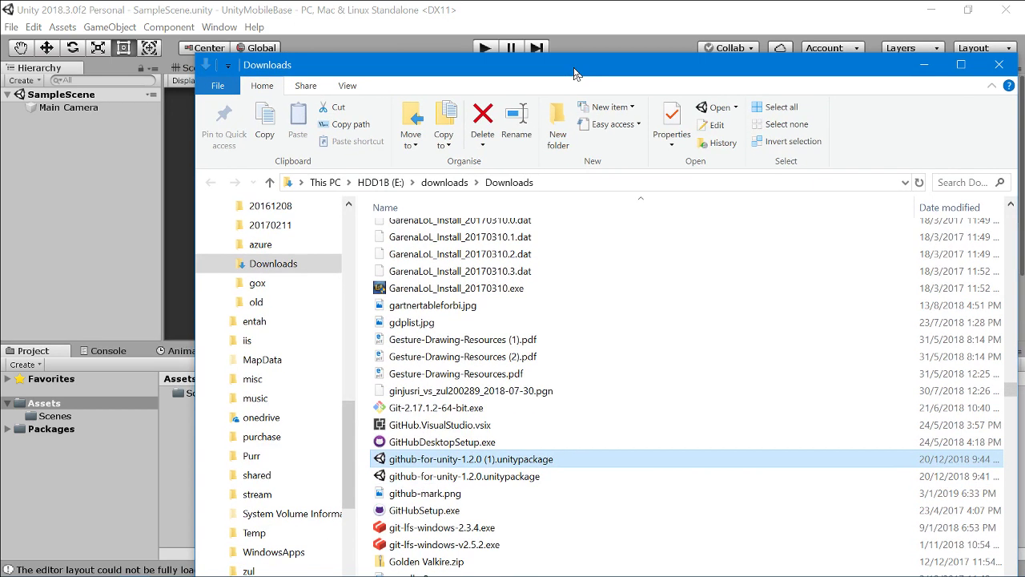
click(516, 476)
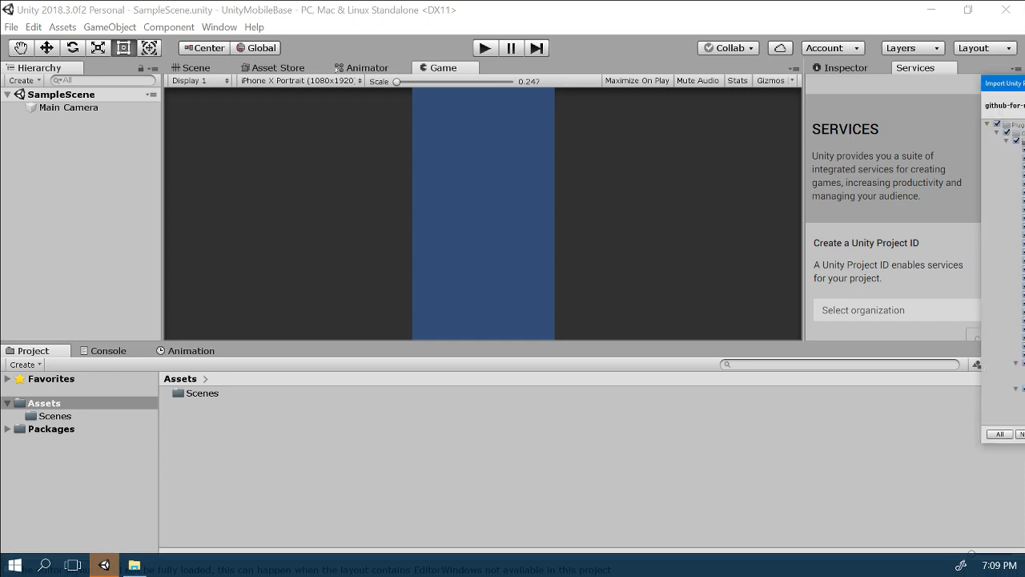
Import all files of the GitHub for Unity 1.2.0 package, adding a Plugins folder.
drag(723, 53, 737, 60)
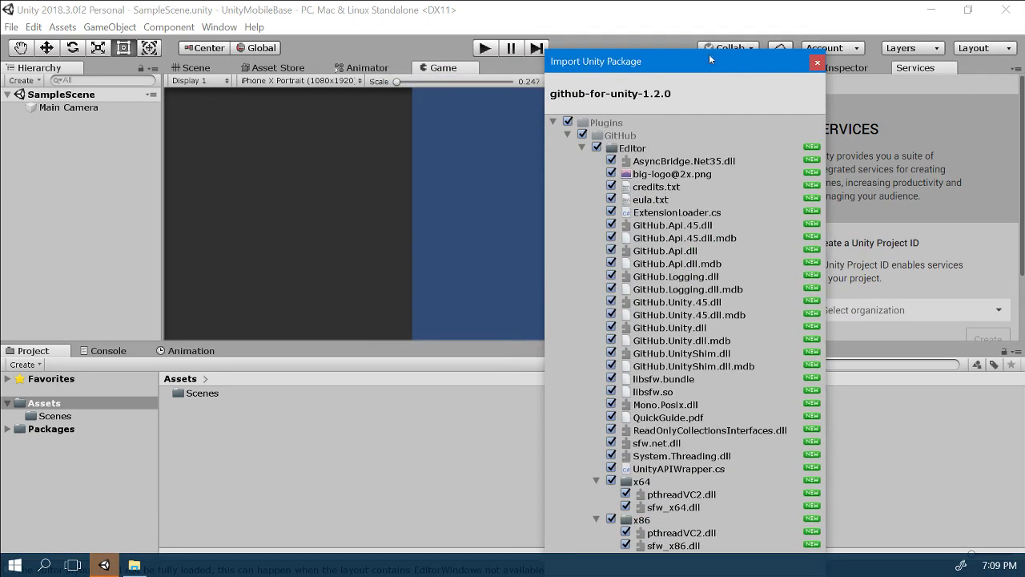
drag(711, 54, 749, 98)
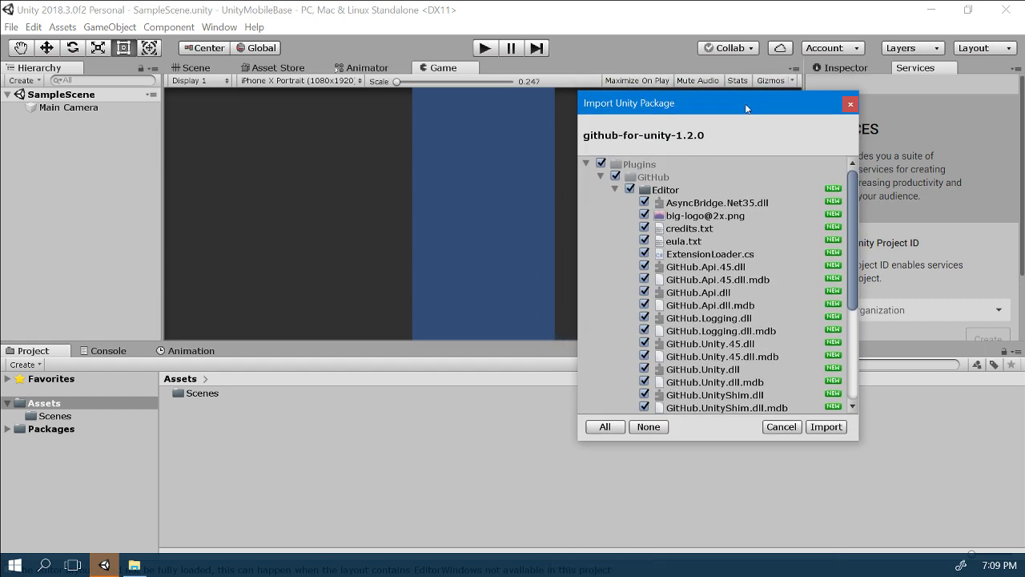
click(828, 423)
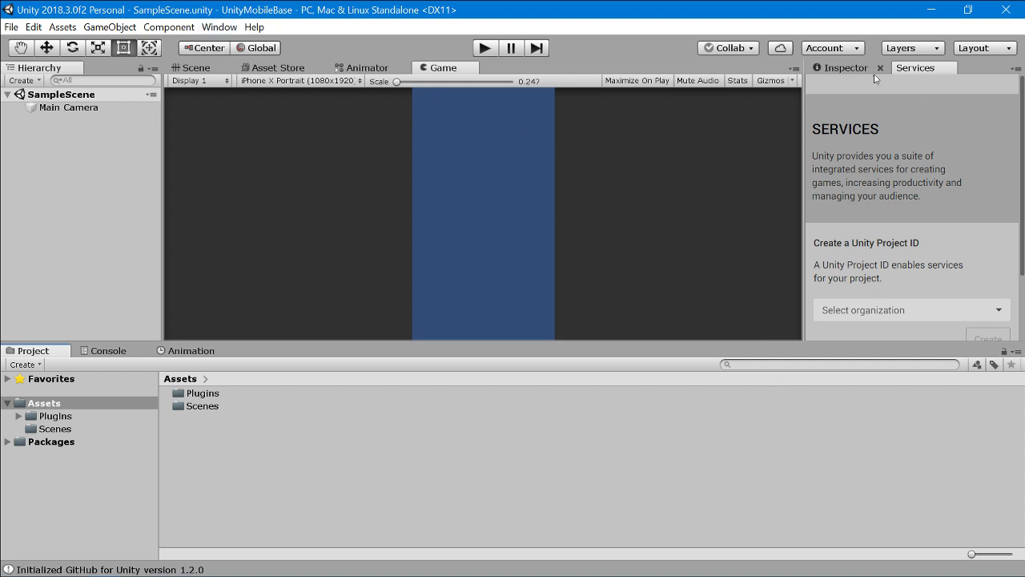
Open the GitHub window and initialize a git repository for the project.
drag(801, 160, 732, 160)
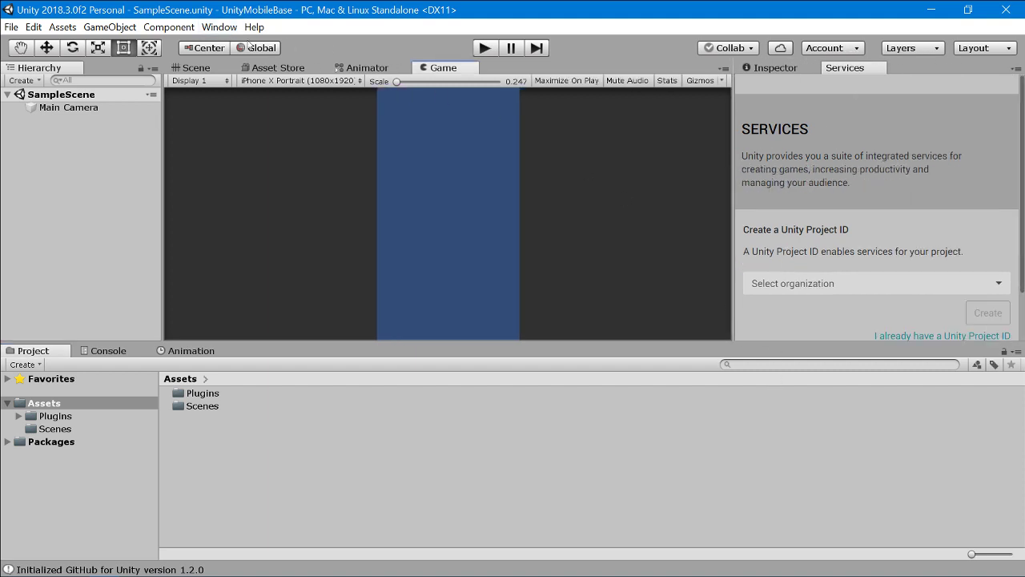
click(206, 27)
click(206, 26)
click(212, 26)
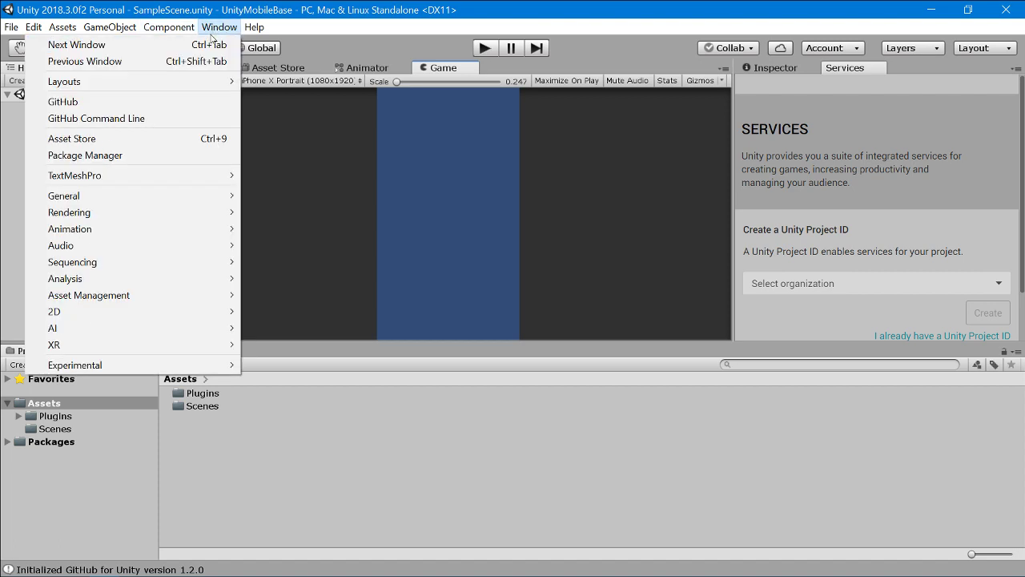
click(166, 106)
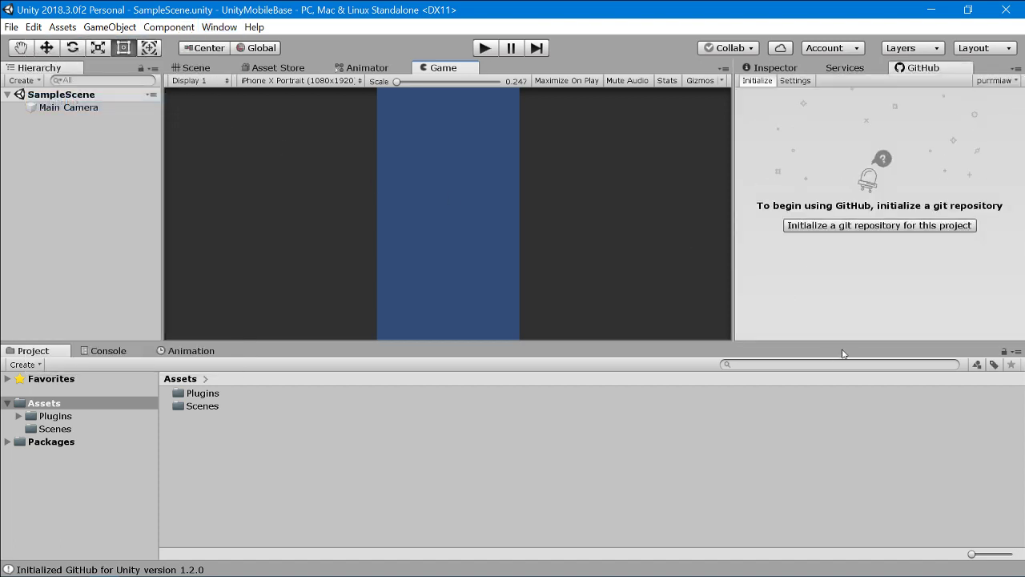
click(862, 230)
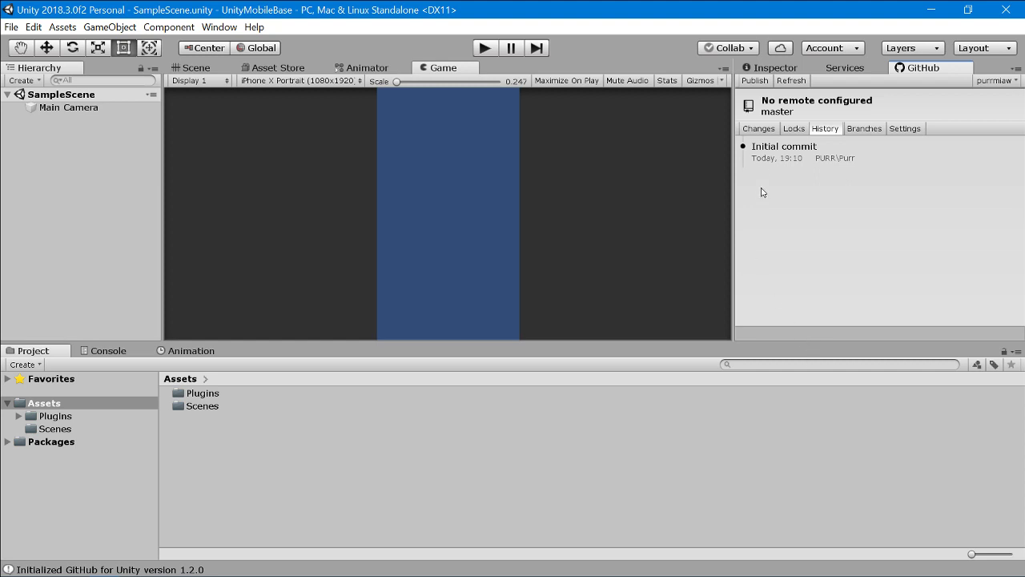
Review the 86 changed files and the Initial commit in the history.
click(765, 130)
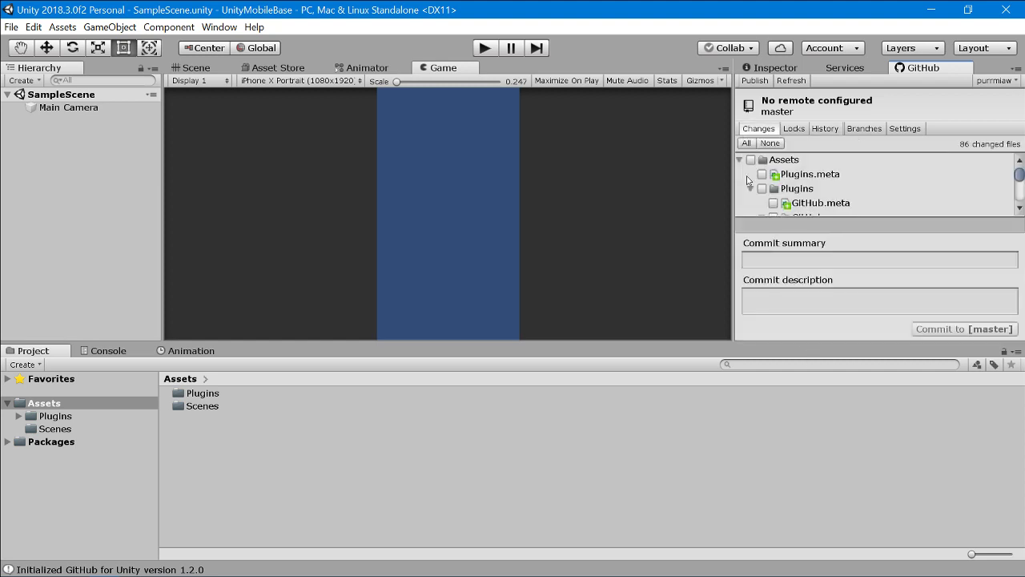
click(826, 131)
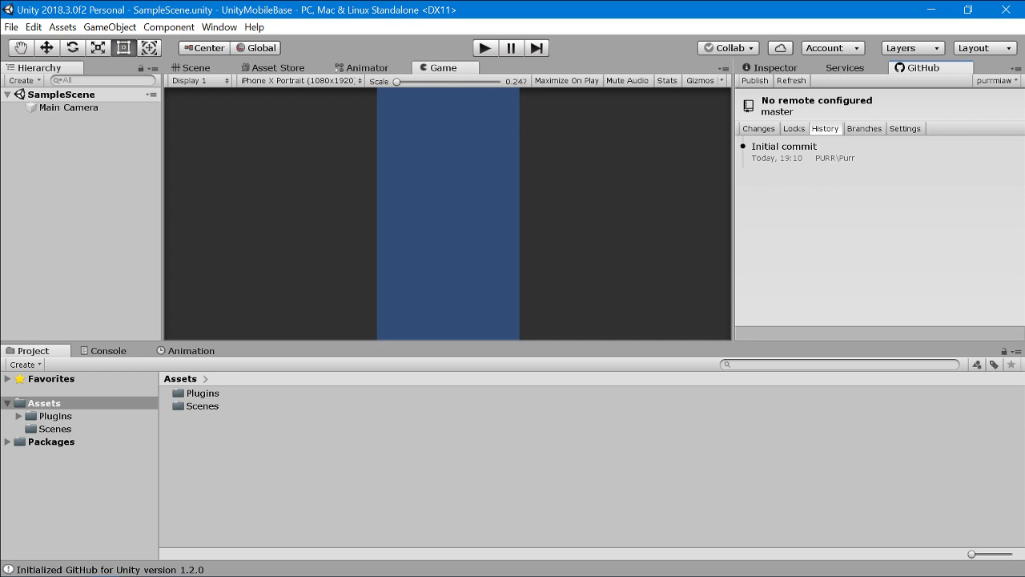
key(alt+Tab)
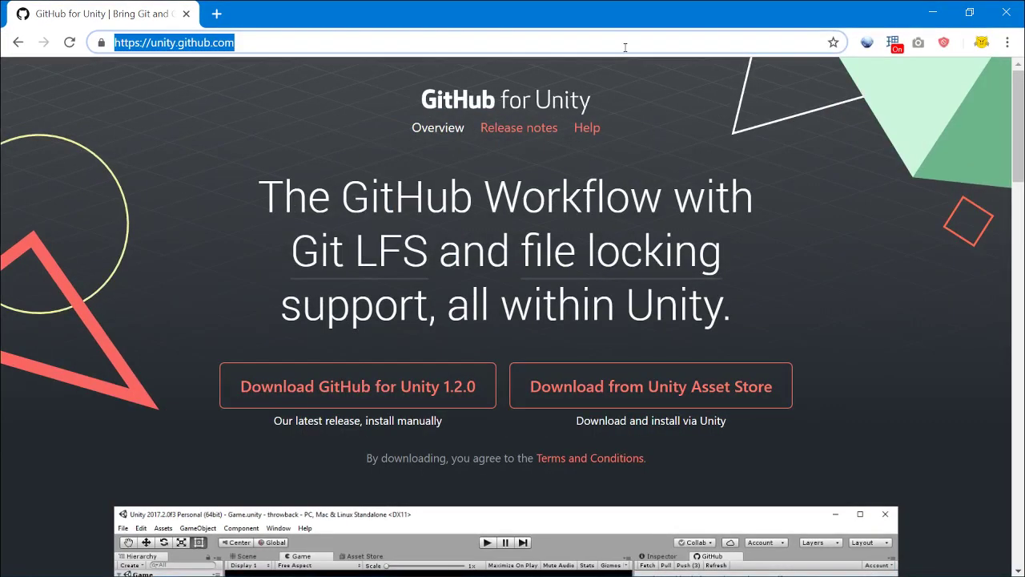
Go to the github.com dashboard and start creating a new repository.
text(h)
key(BackSpace)
key(BackSpace)
text(github)
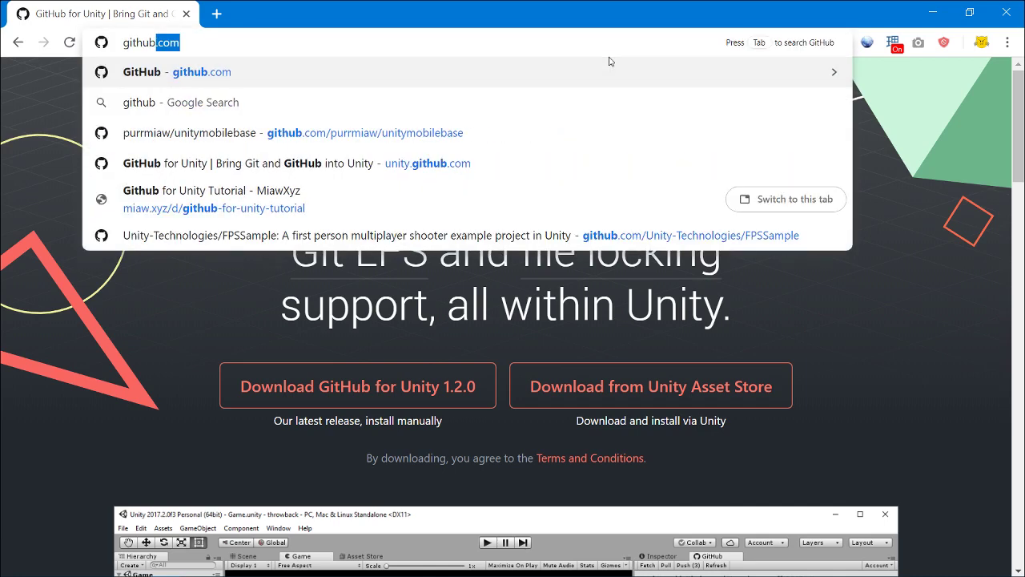
key(Return)
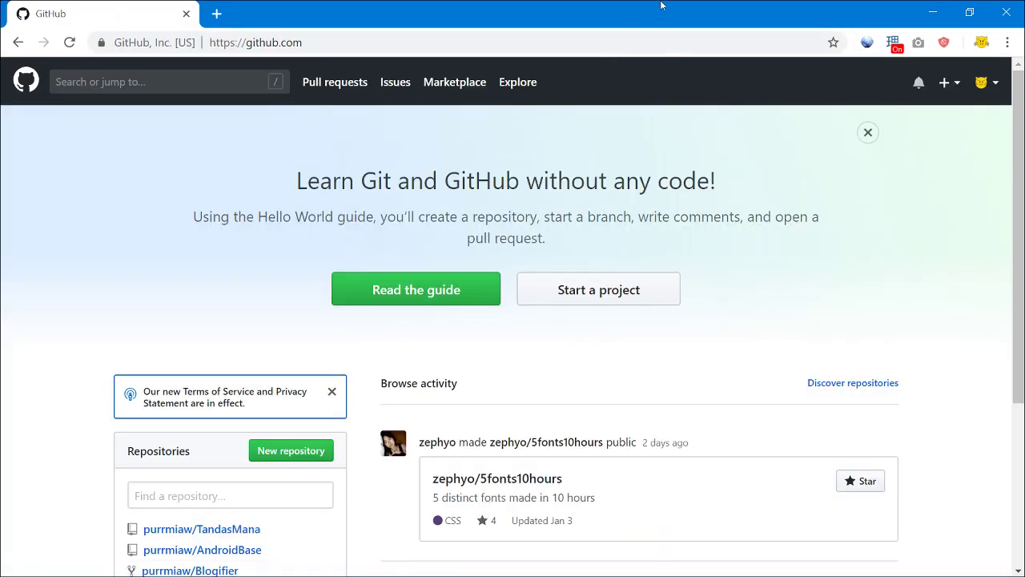
click(993, 83)
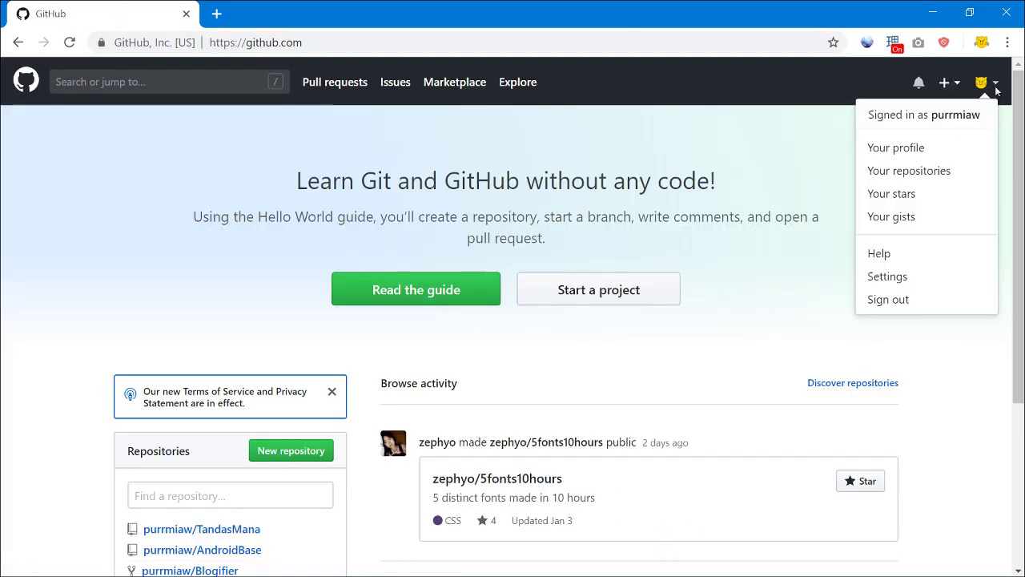
click(997, 85)
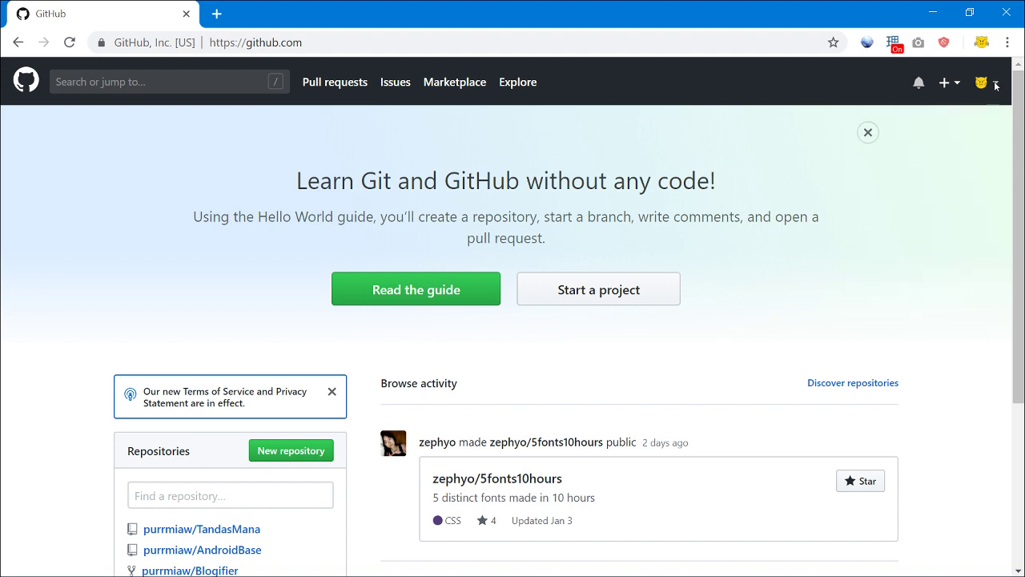
click(669, 291)
Create the public repository unitymobilebase initialized with a README.
click(395, 253)
text(unitymob)
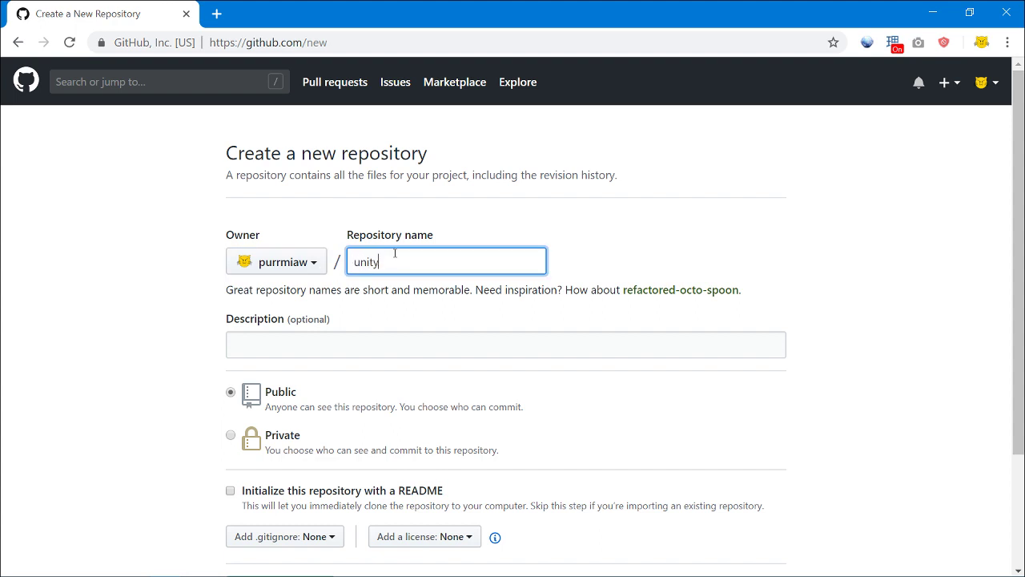
text(base)
click(572, 347)
click(842, 298)
scroll(845, 292, down, 2)
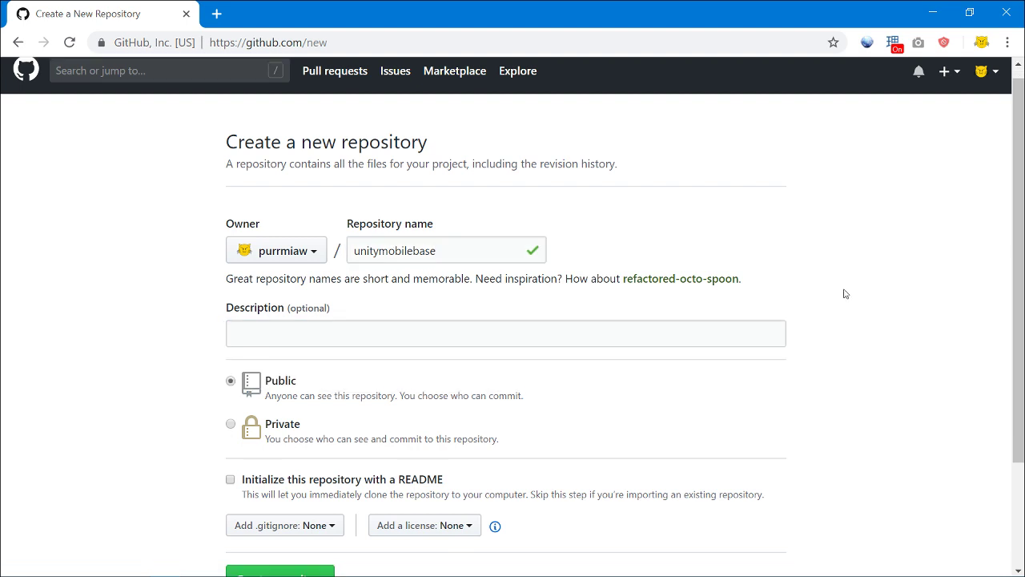
click(238, 342)
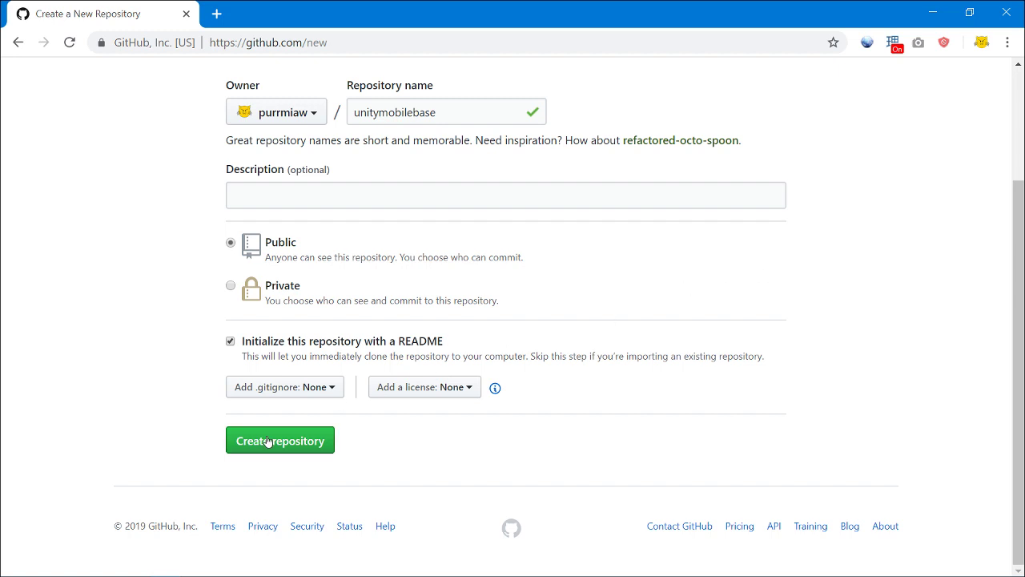
click(314, 449)
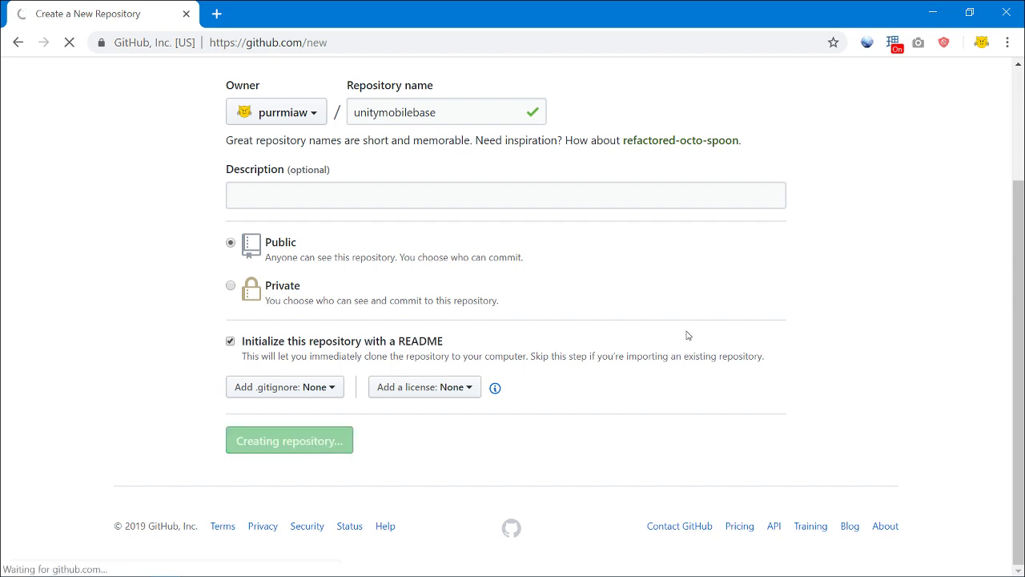
scroll(356, 410, down, 1)
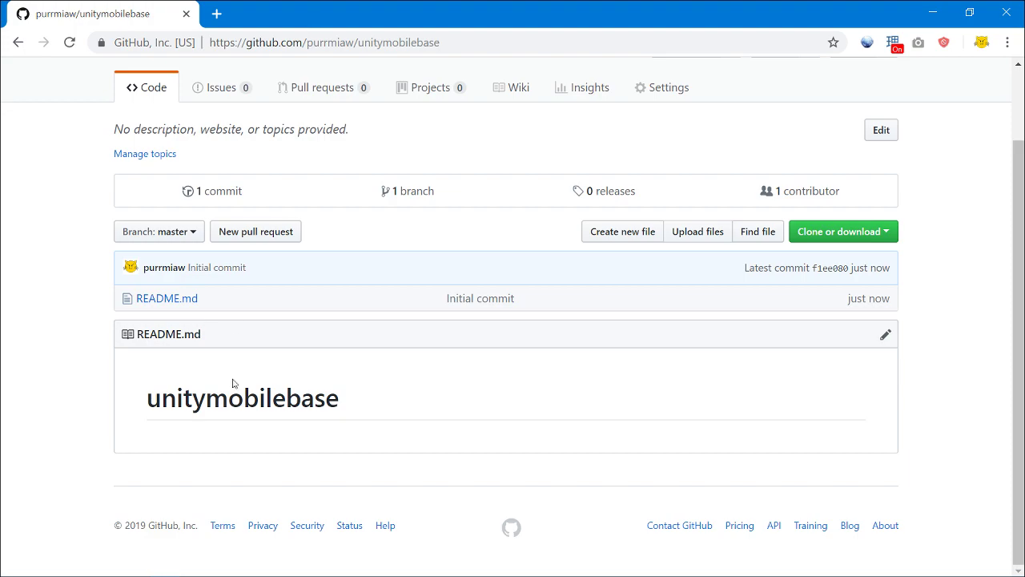
drag(322, 5, 425, 71)
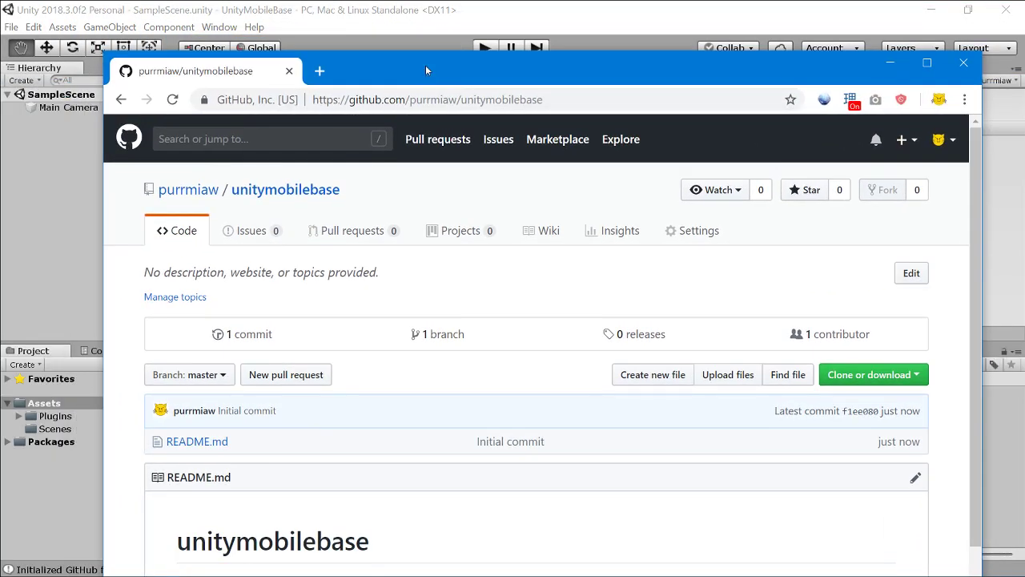
Uncover the Unity editor and open the GitHub window's Settings tab.
drag(596, 66, 583, 28)
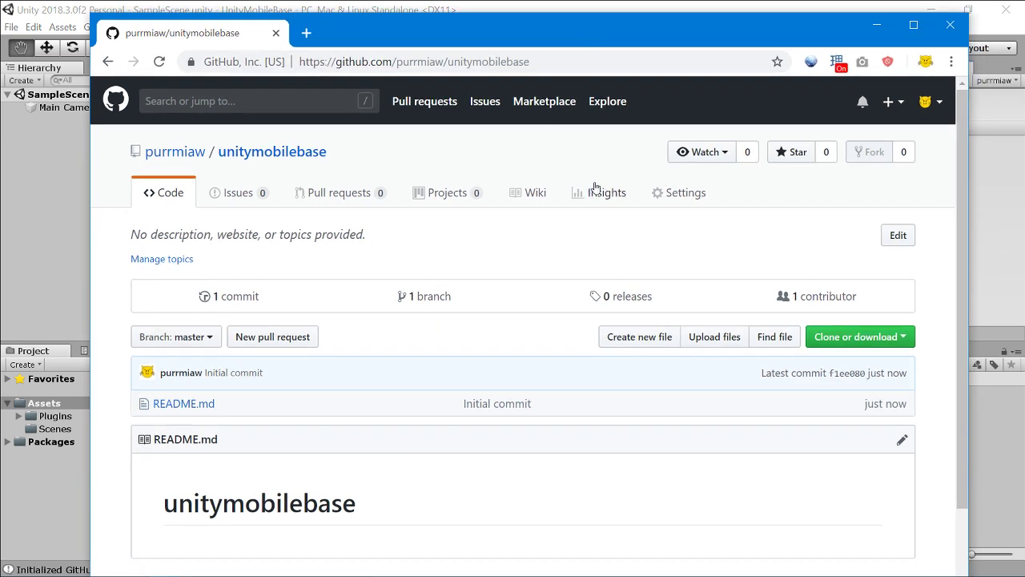
drag(525, 40, 432, 253)
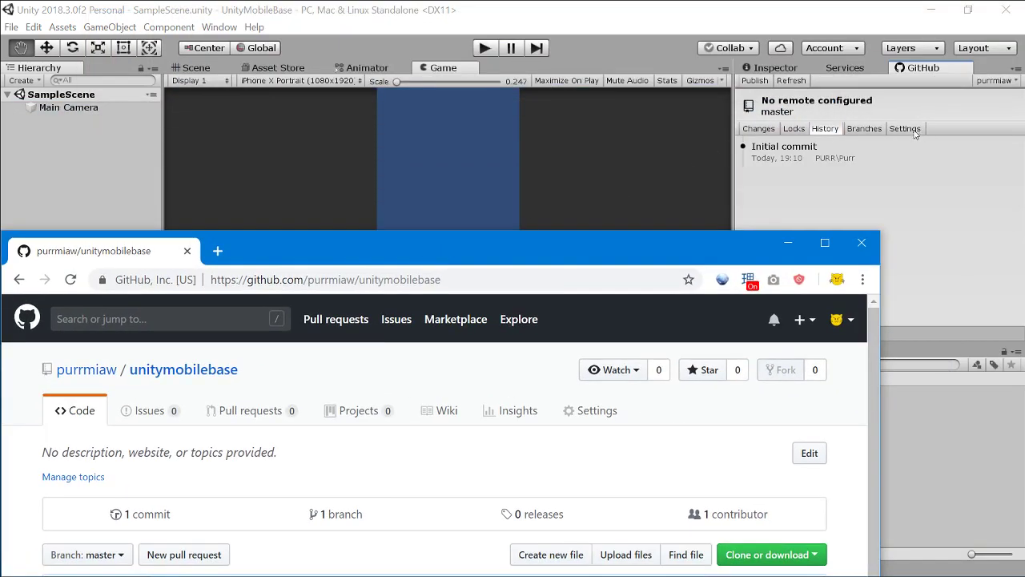
click(865, 176)
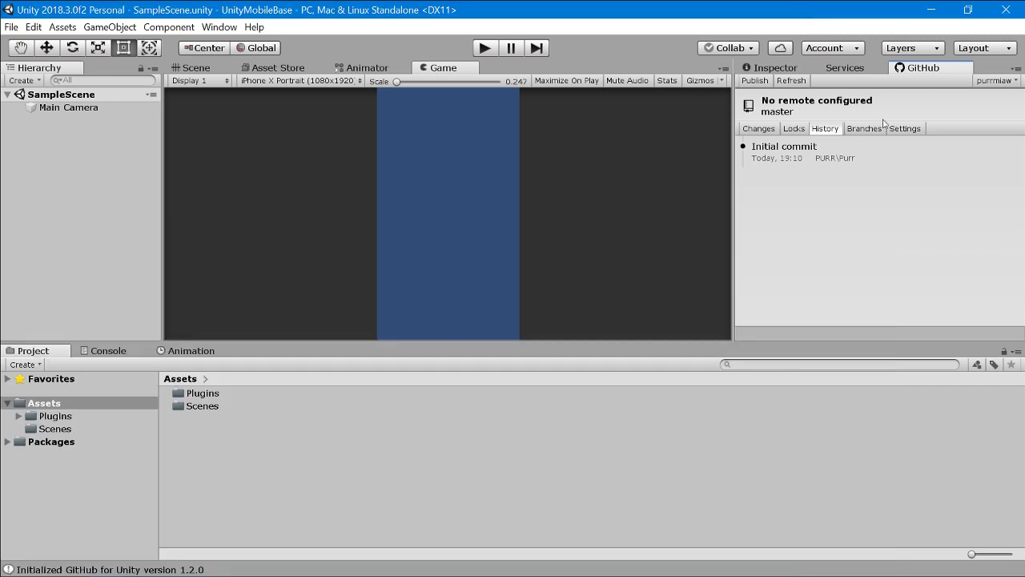
click(906, 130)
click(875, 229)
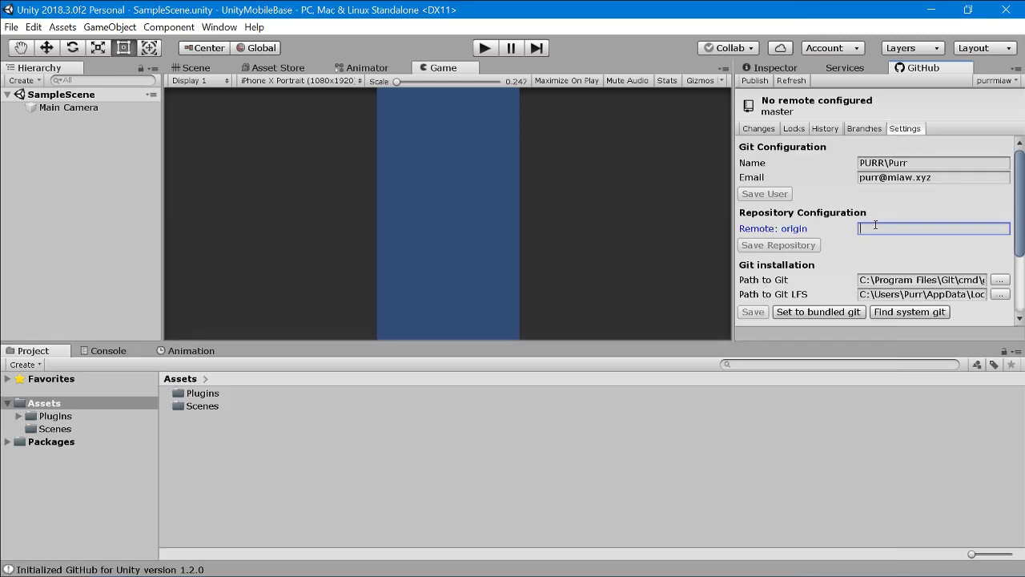
Copy the unitymobilebase repository URL, paste it as Remote: origin and save.
key(alt+Tab)
drag(455, 255, 538, 147)
click(471, 180)
key(ctrl+c)
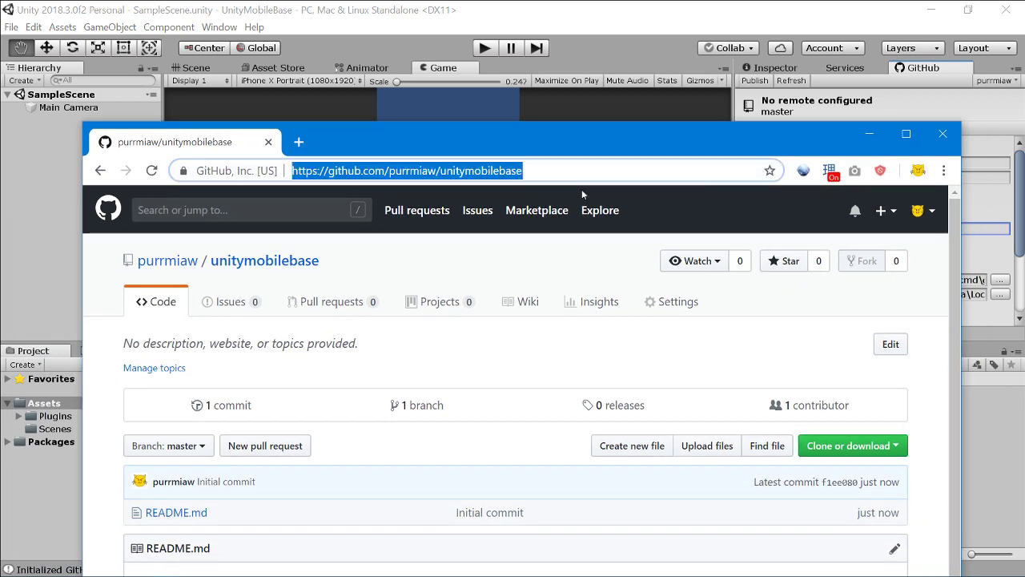
click(870, 134)
click(917, 228)
key(ctrl+v)
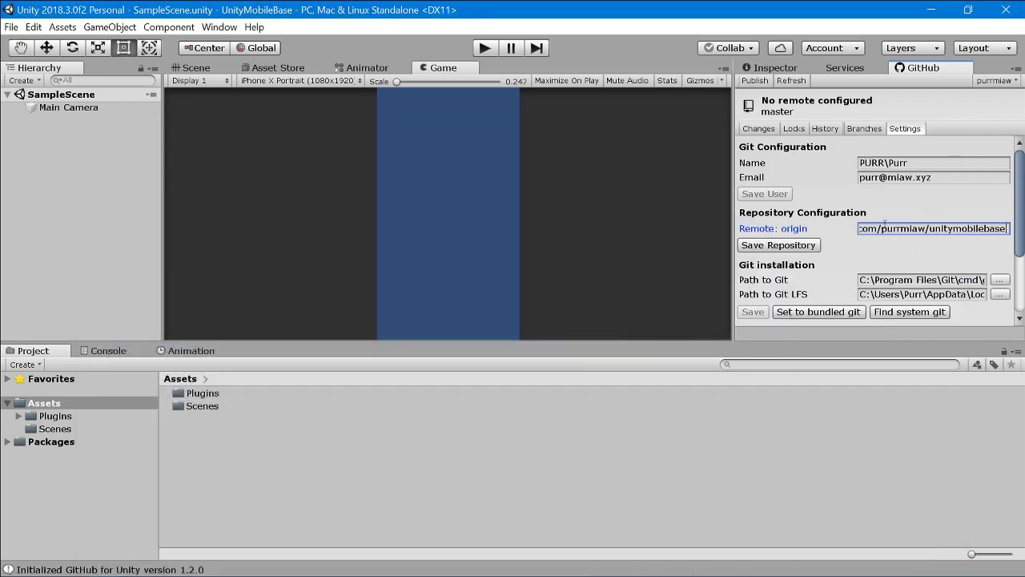
click(810, 245)
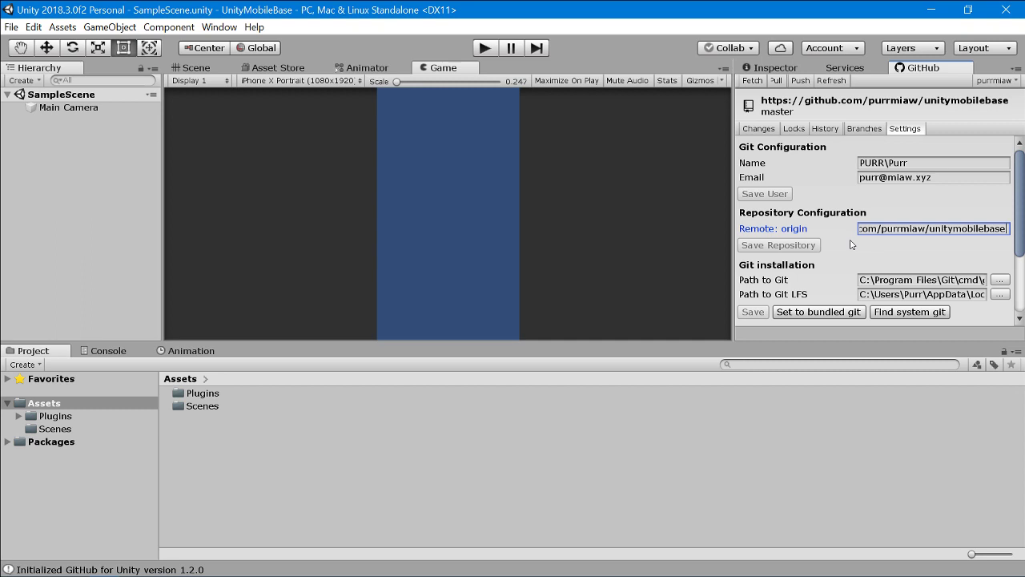
Attempt a pull from origin and dismiss the commit-first warning.
click(776, 81)
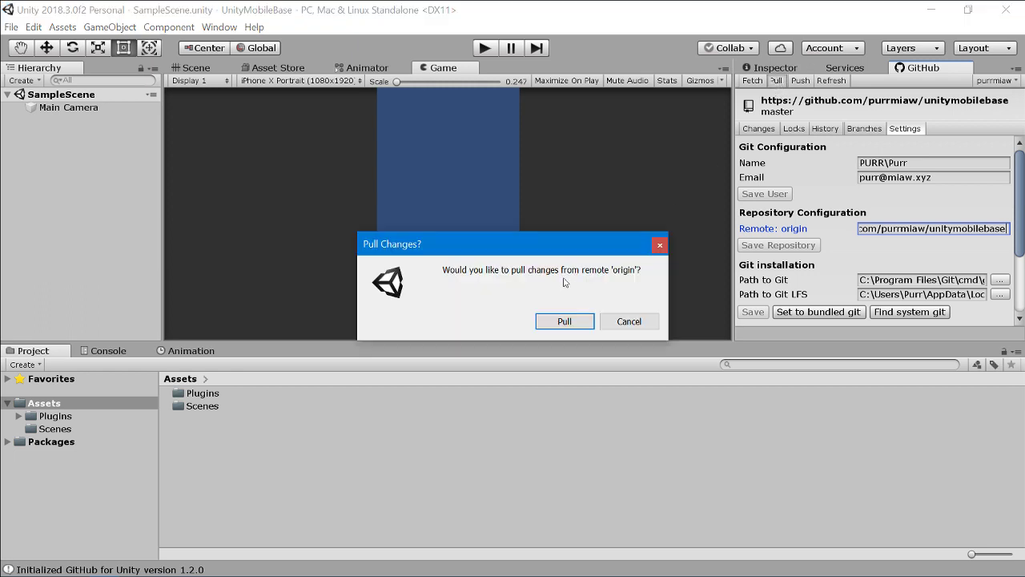
click(564, 322)
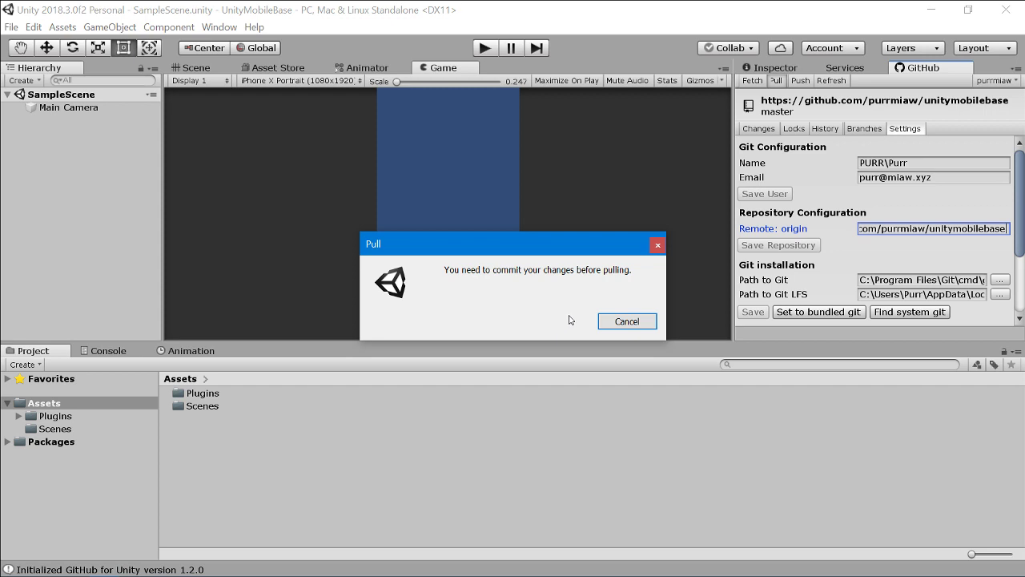
click(623, 322)
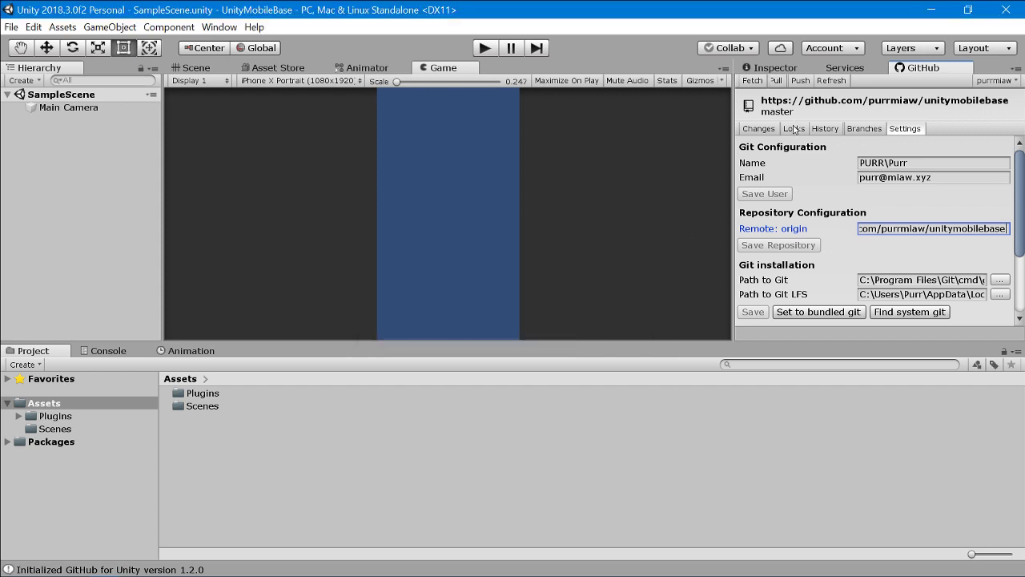
Commit all 86 changed files to master with summary and description 'Initial'.
click(759, 129)
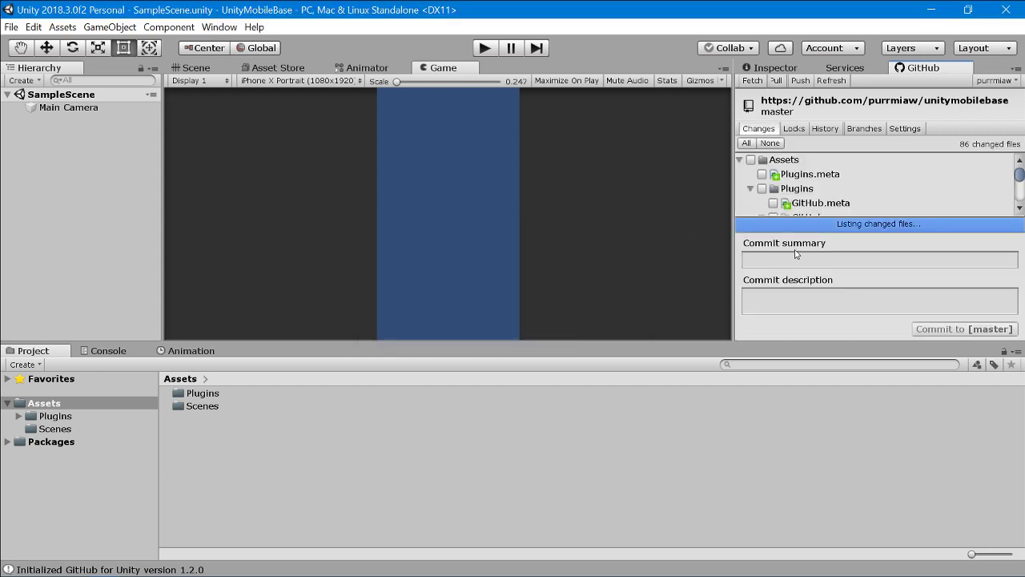
click(751, 159)
click(782, 252)
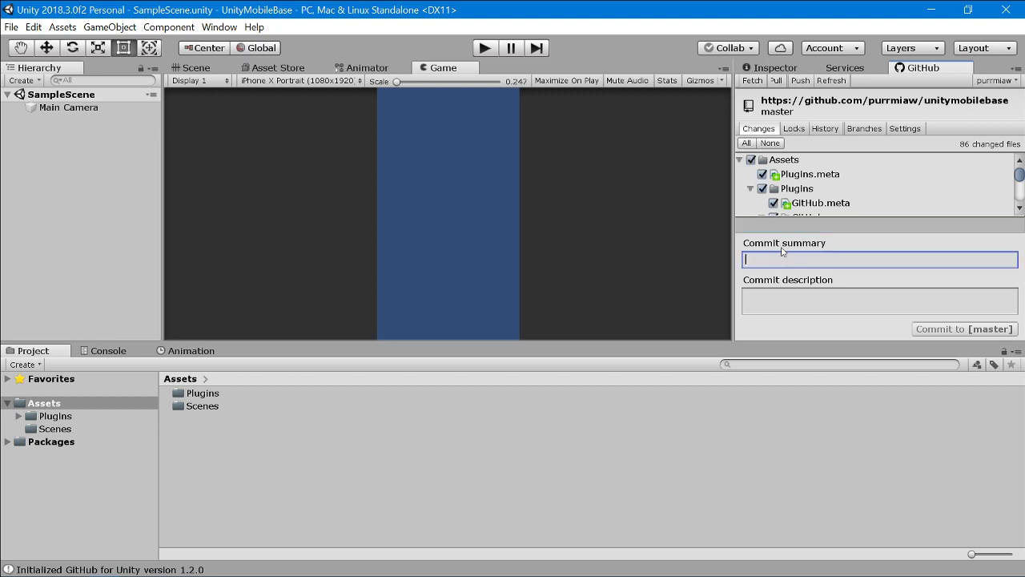
text(Initial)
key(BackSpace)
key(ctrl+a)
key(ctrl+c)
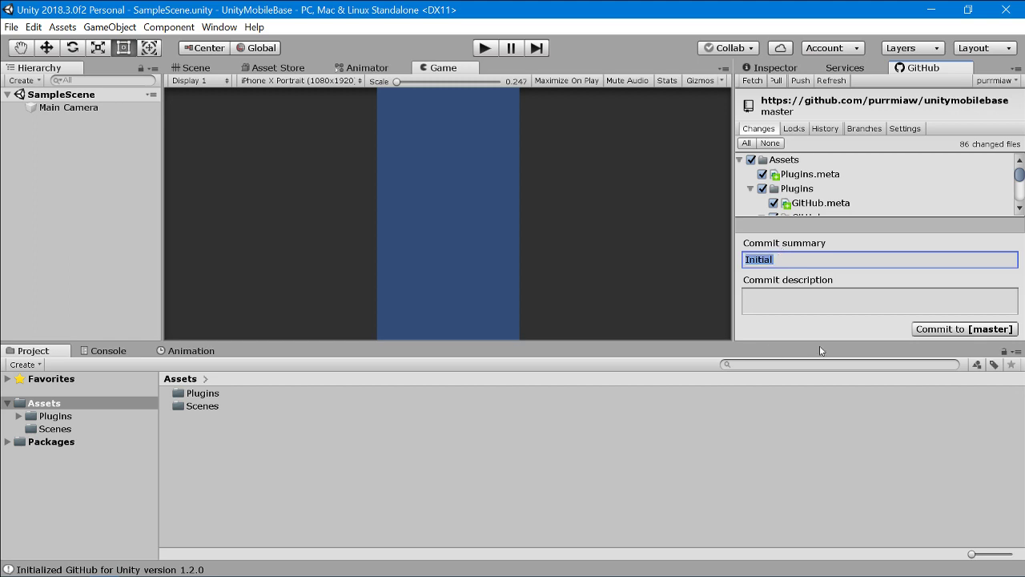
click(841, 302)
key(ctrl+v)
click(976, 331)
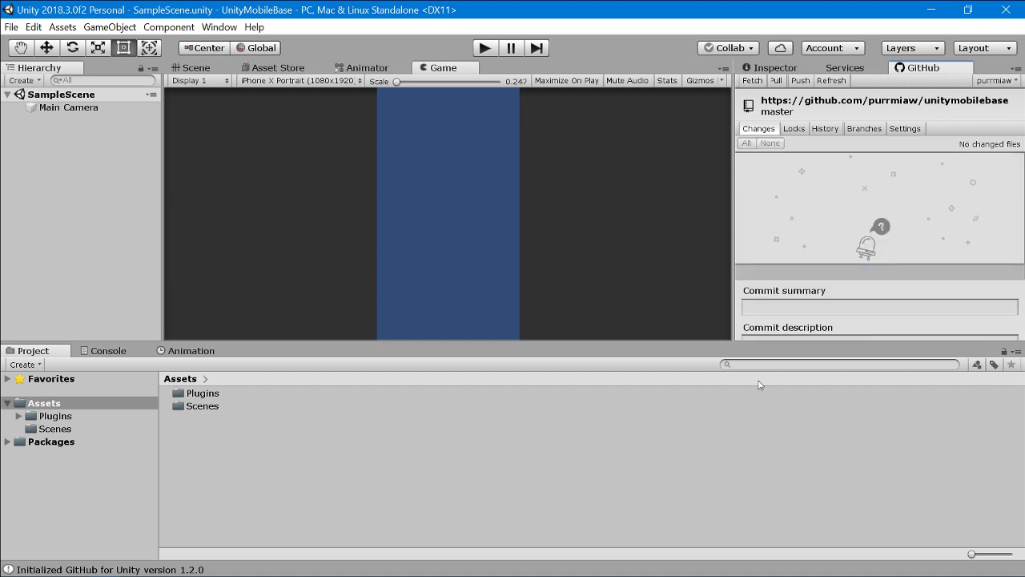
Pull from origin and acknowledge the refusal to merge unrelated histories.
click(776, 83)
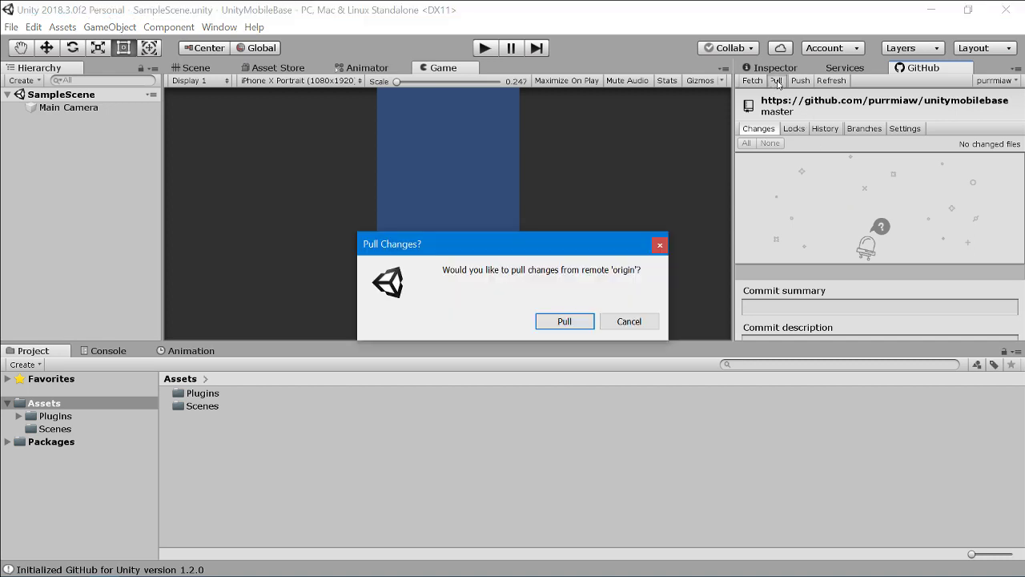
click(562, 323)
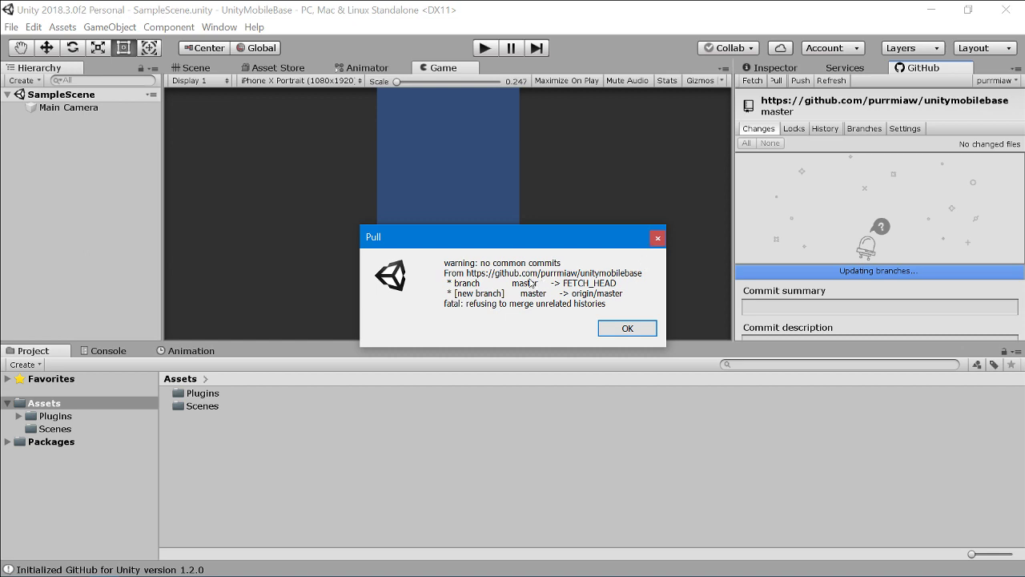
click(628, 328)
click(219, 26)
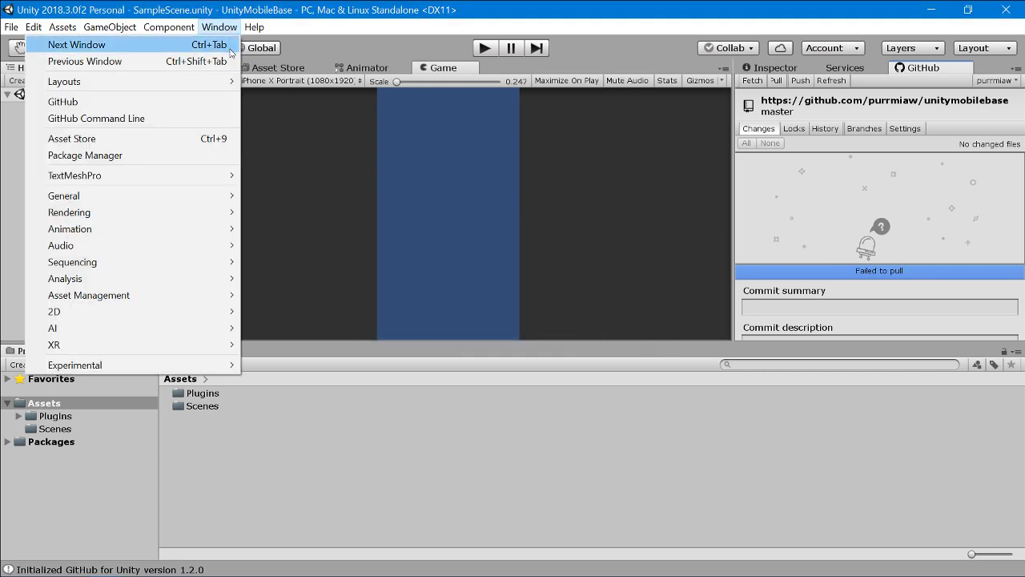
Run 'git pull origin master --allow-unrelated-histories' in the project's command prompt to merge README.md.
click(179, 119)
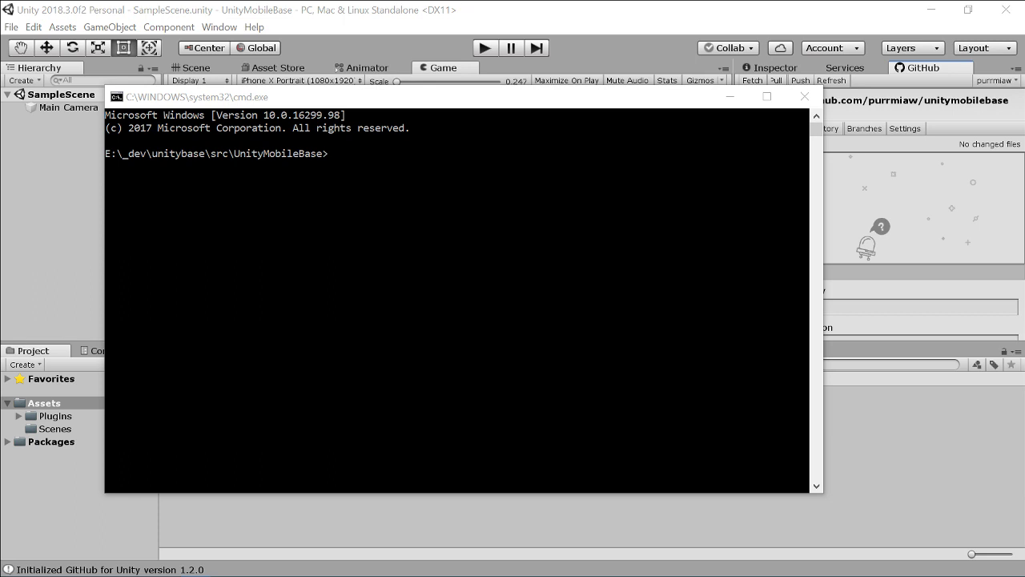
click(508, 267)
key(ctrl+v)
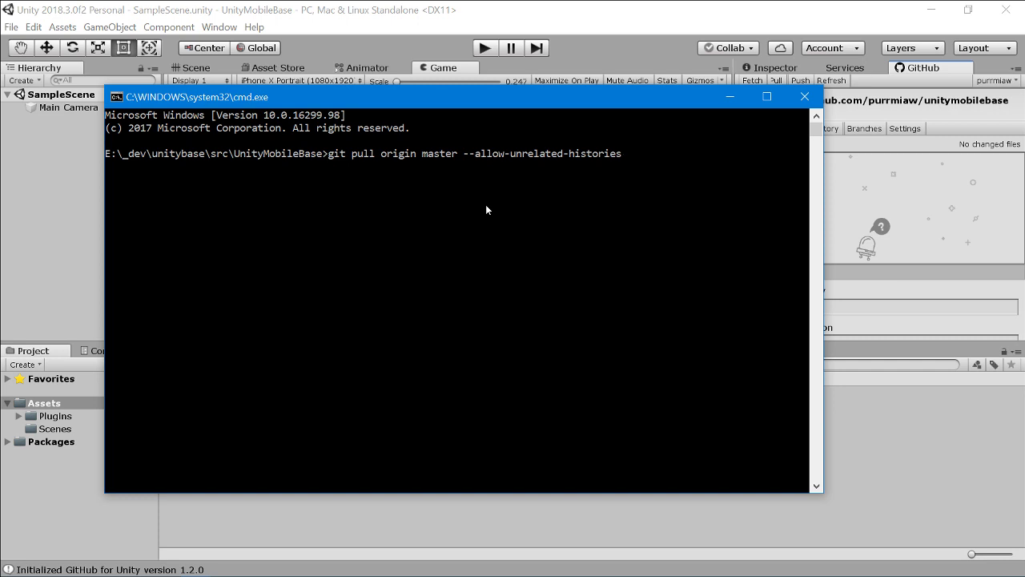
key(Return)
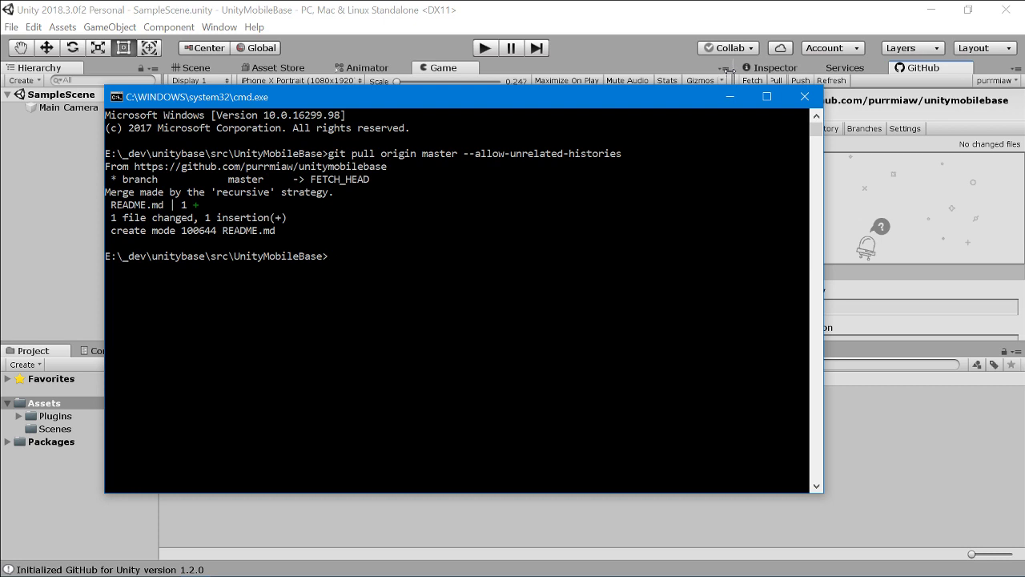
click(805, 97)
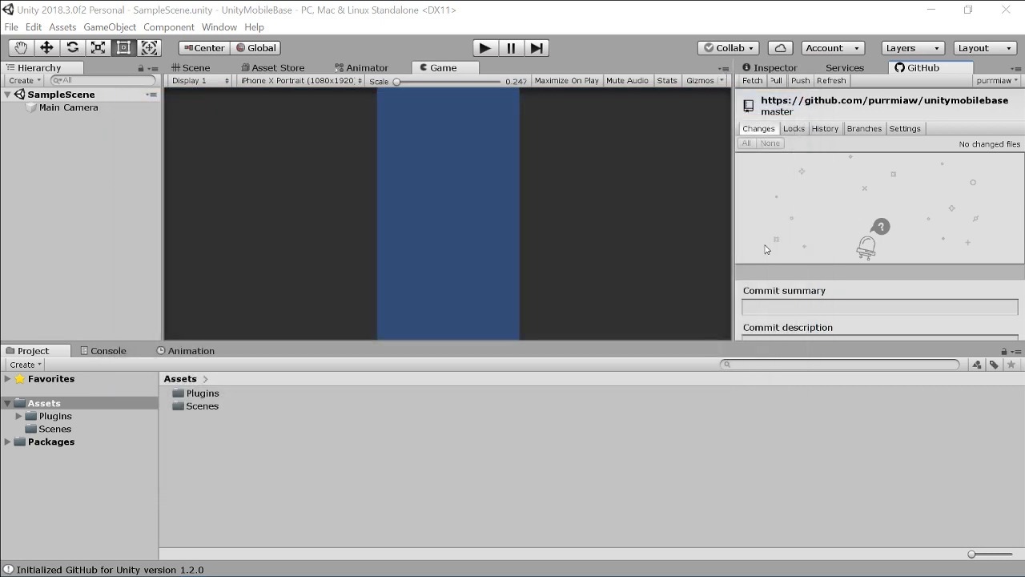
Push the merged commits to origin and bring up the repository's commit history.
click(803, 82)
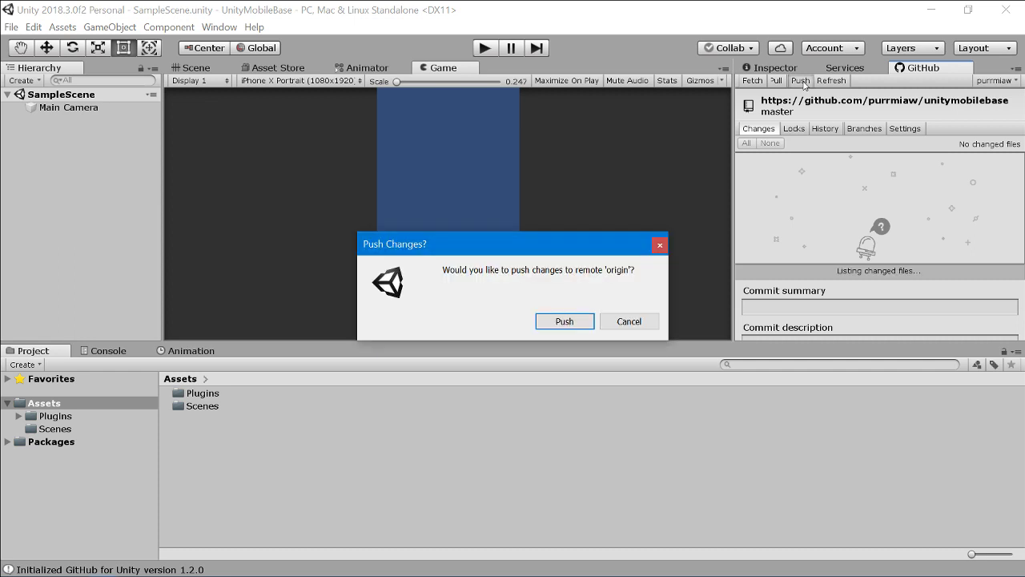
click(564, 321)
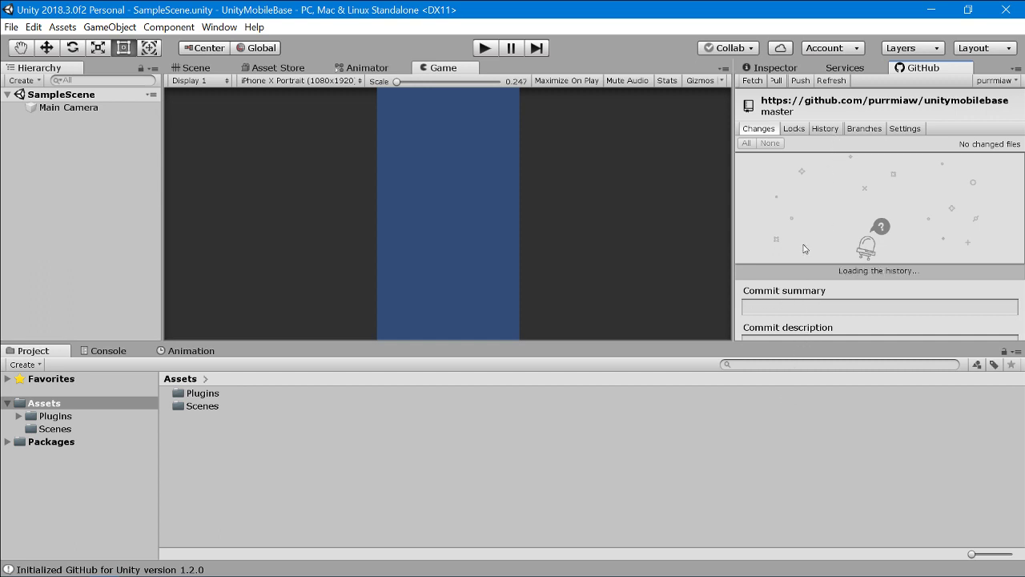
click(814, 132)
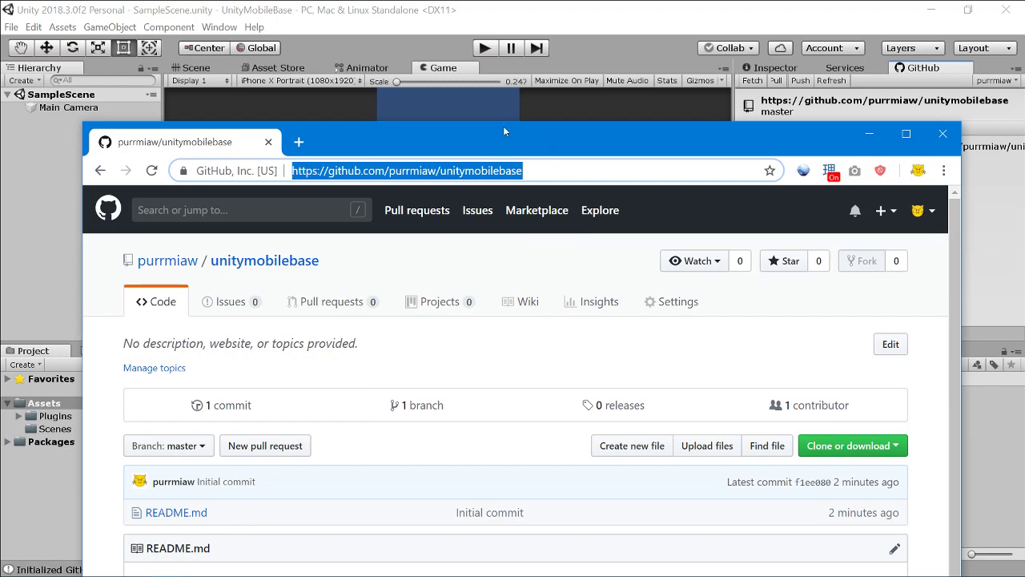
Maximize the browser and reload the unitymobilebase repository page to show the 4 commits.
double_click(503, 125)
key(End)
scroll(392, 187, down, 2)
scroll(361, 214, up, 1)
scroll(361, 214, up, 1)
right_click(86, 221)
click(93, 227)
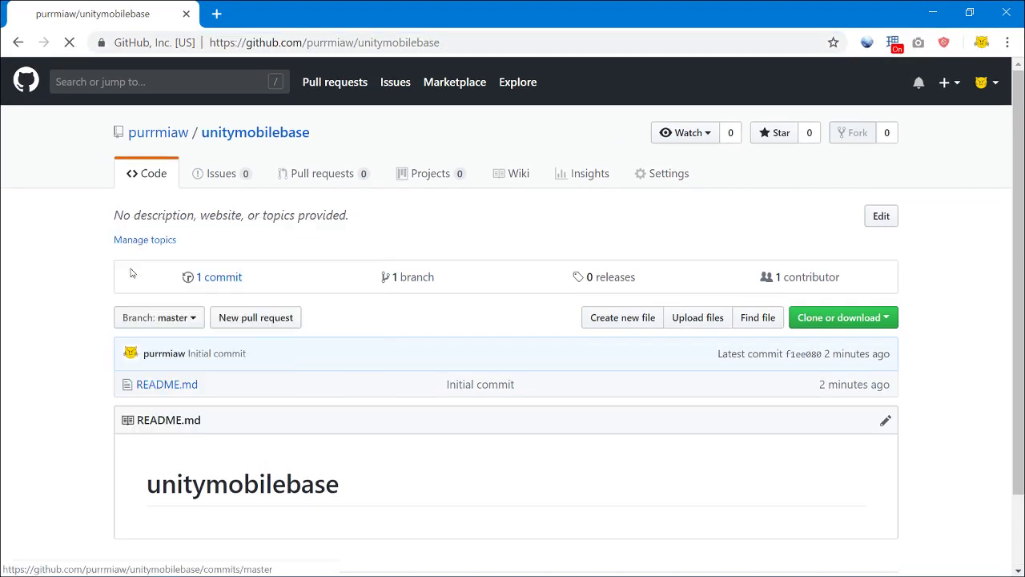
Open the pushed Assets folder on GitHub, then return to the root file list.
scroll(278, 272, down, 2)
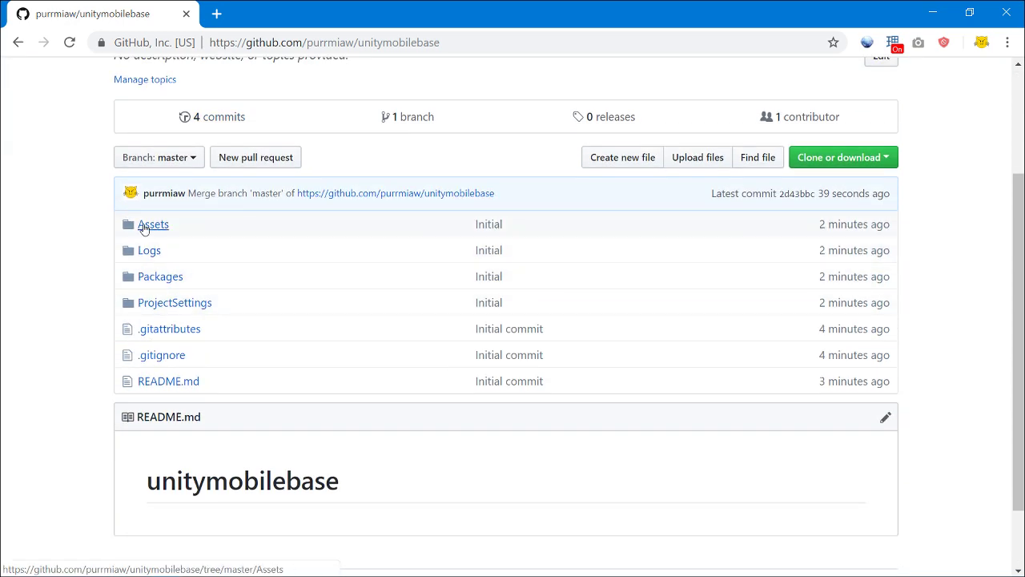
click(151, 229)
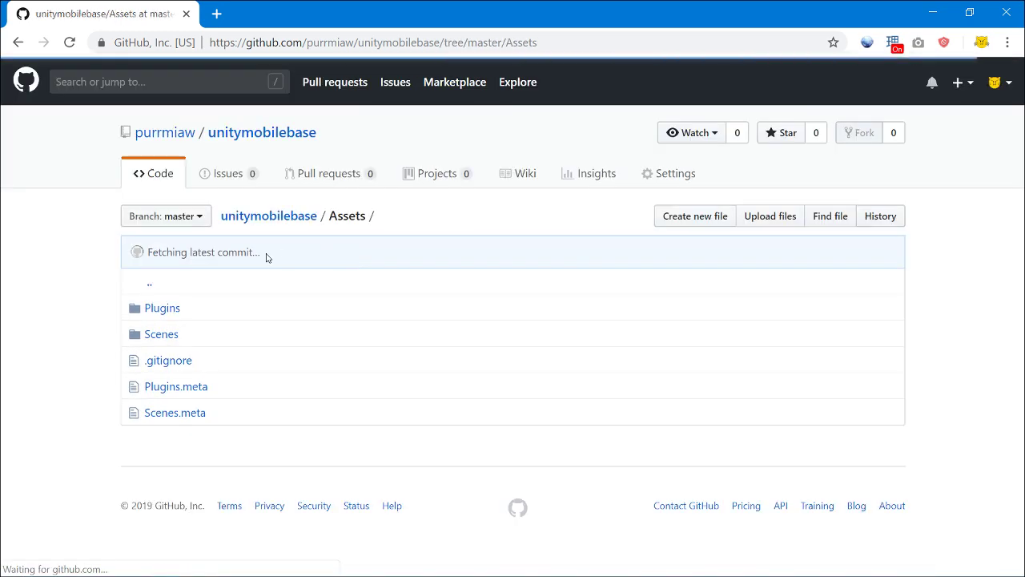
click(18, 42)
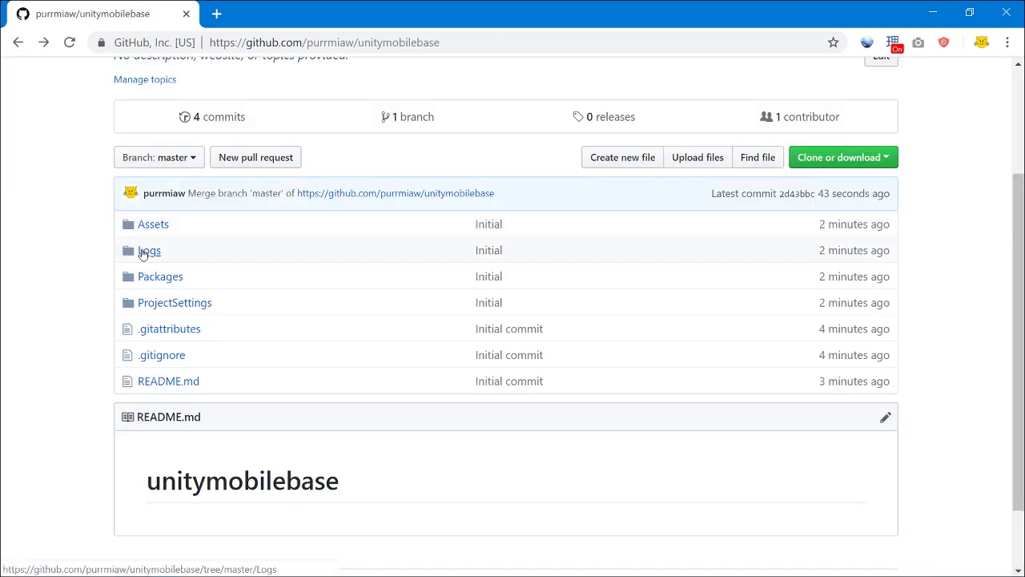
scroll(242, 307, down, 1)
scroll(242, 307, up, 3)
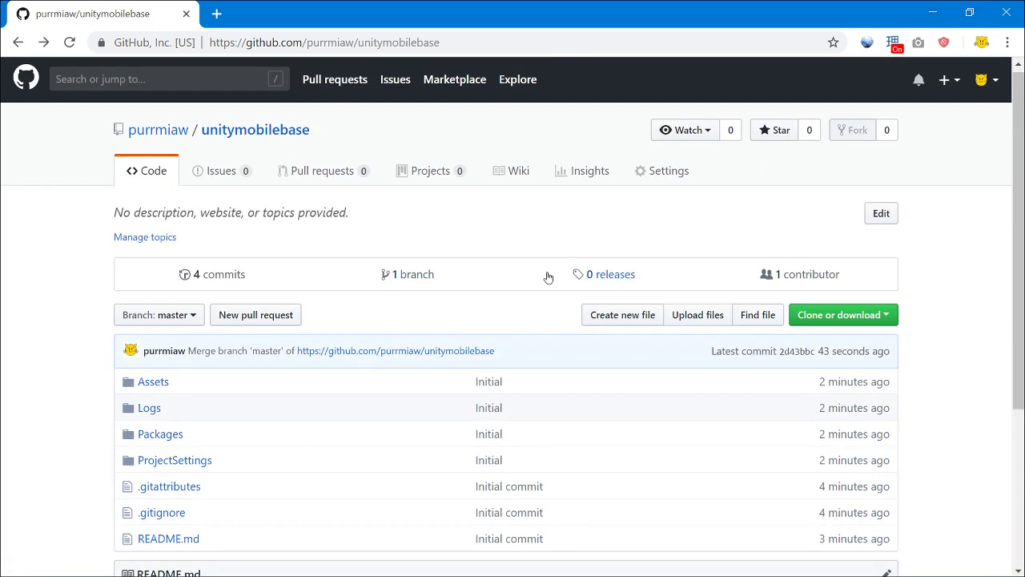